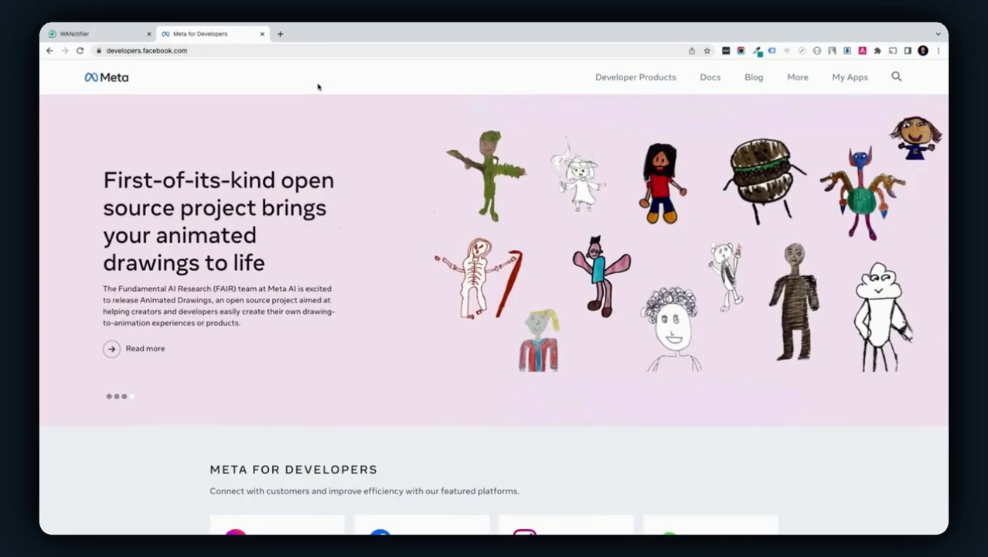
Create a new Business-type app named Fantastech from My Apps
left_click(846, 80)
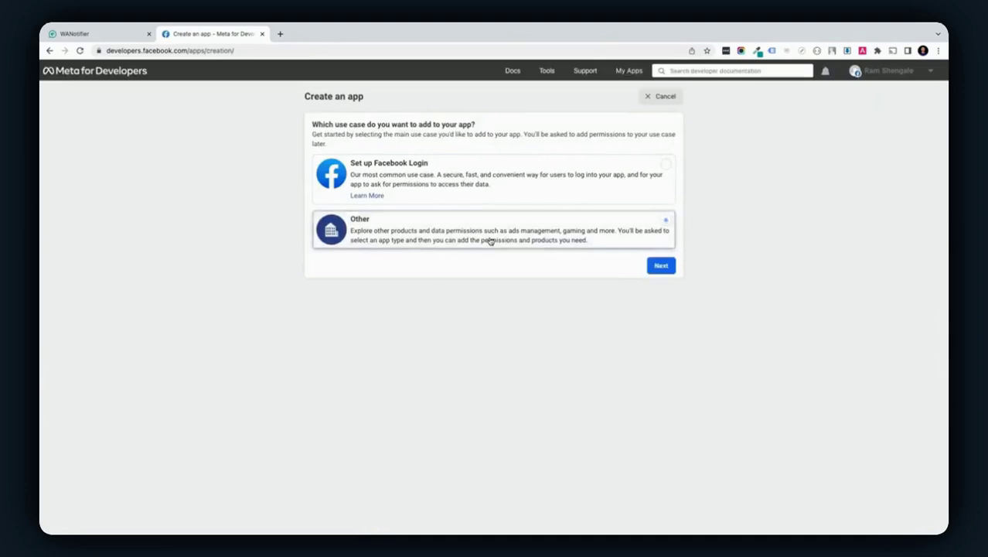
left_click(662, 266)
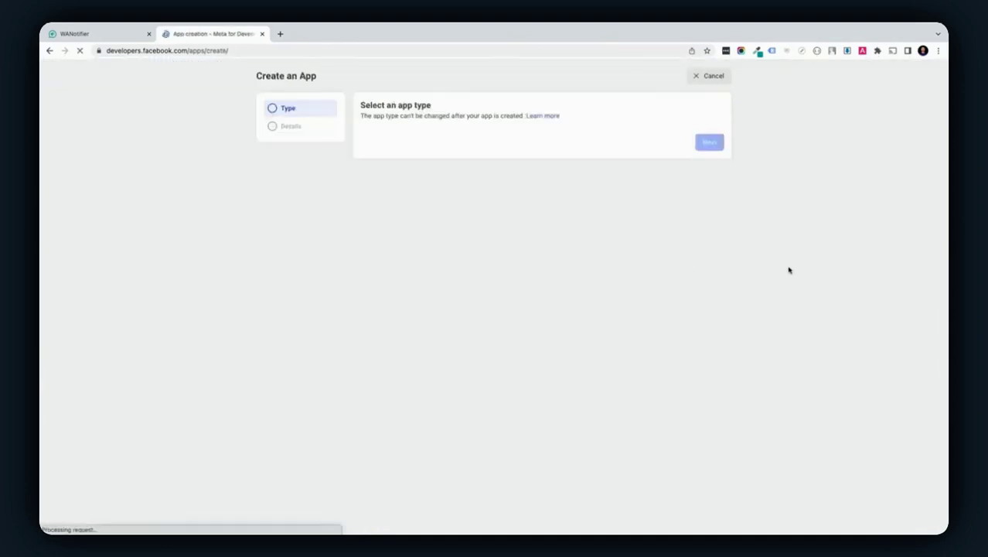
left_click(539, 167)
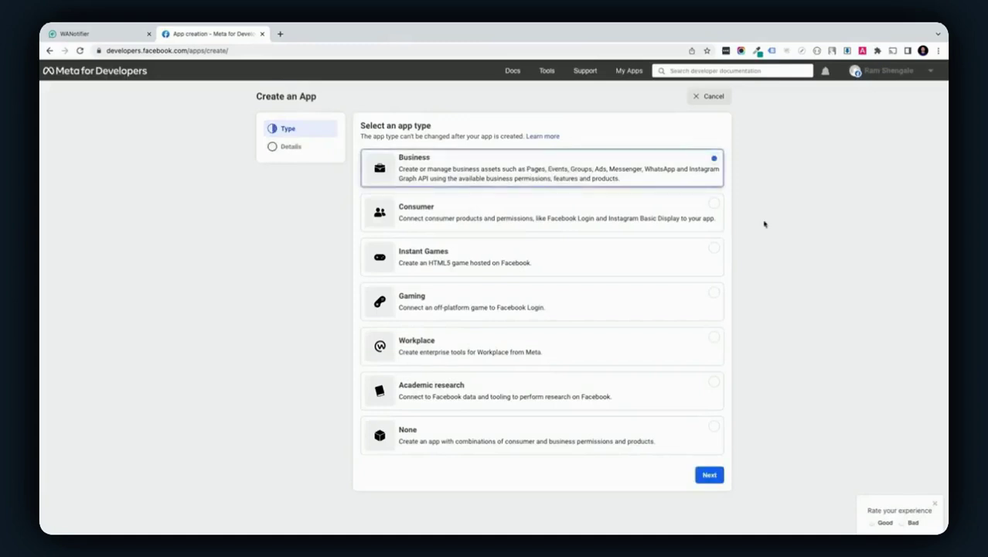
left_click(709, 474)
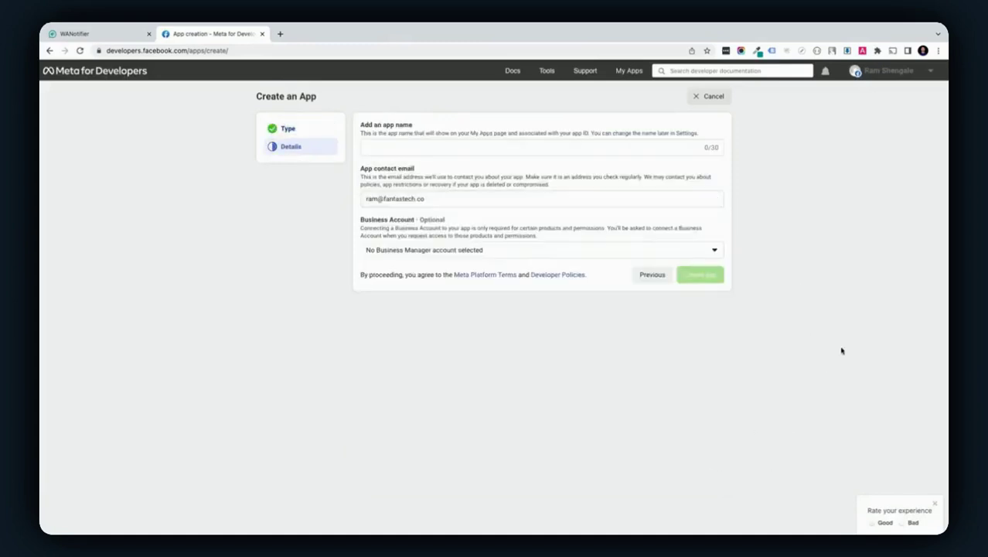
left_click(482, 148)
type("Fa")
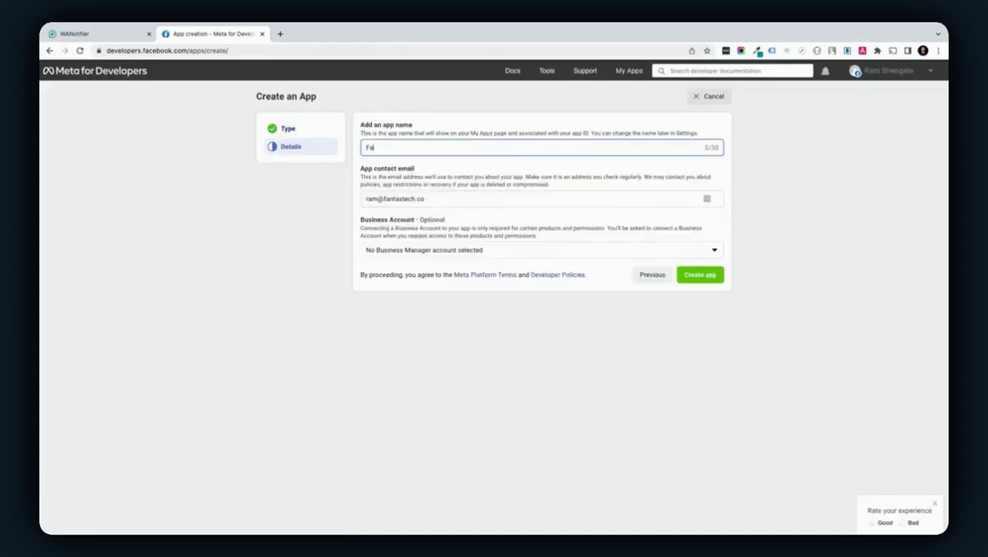
type("ntastech")
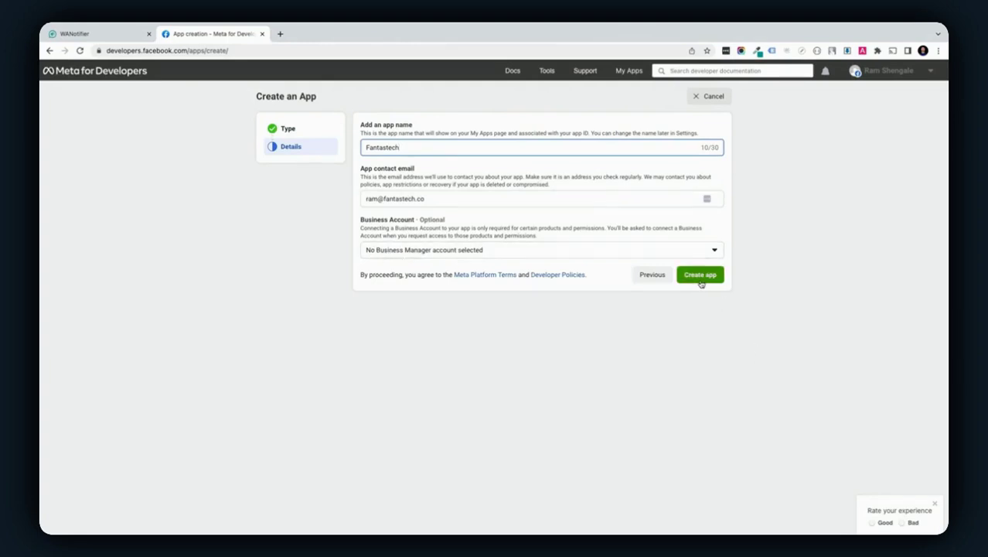
left_click(701, 280)
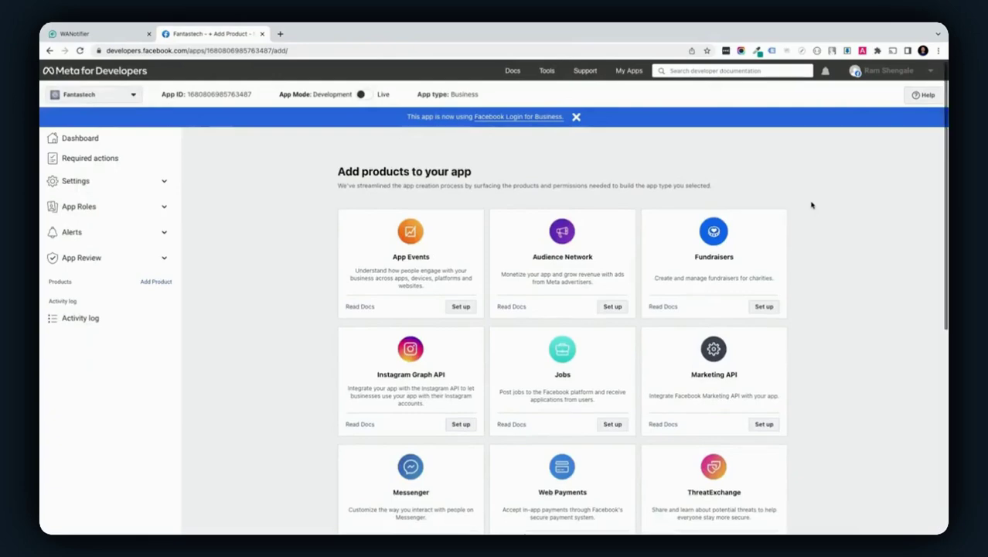
Set up WhatsApp for Fantastech, choosing to create a new Meta Business Account
scroll(811, 205, "down", 5)
left_click(621, 347)
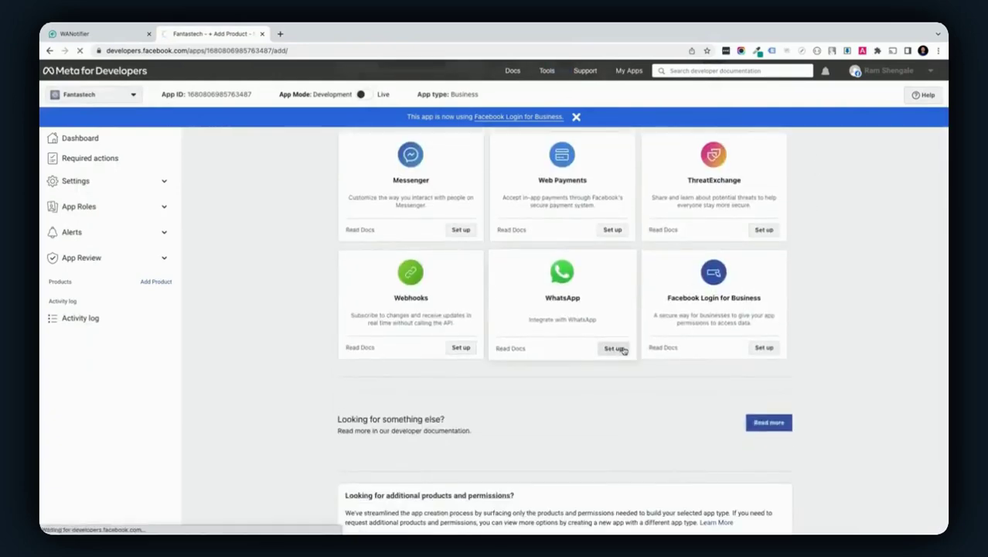
left_click(586, 299)
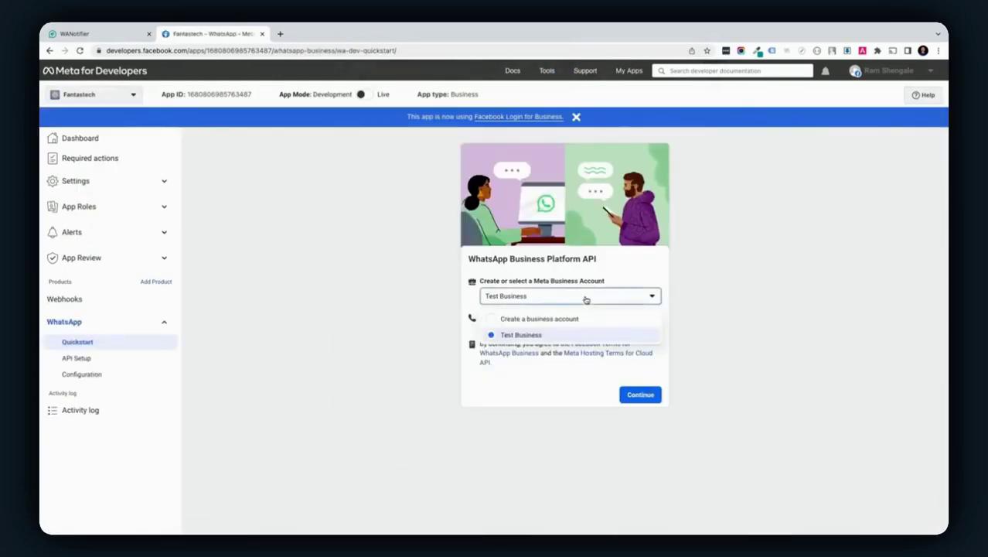
left_click(529, 320)
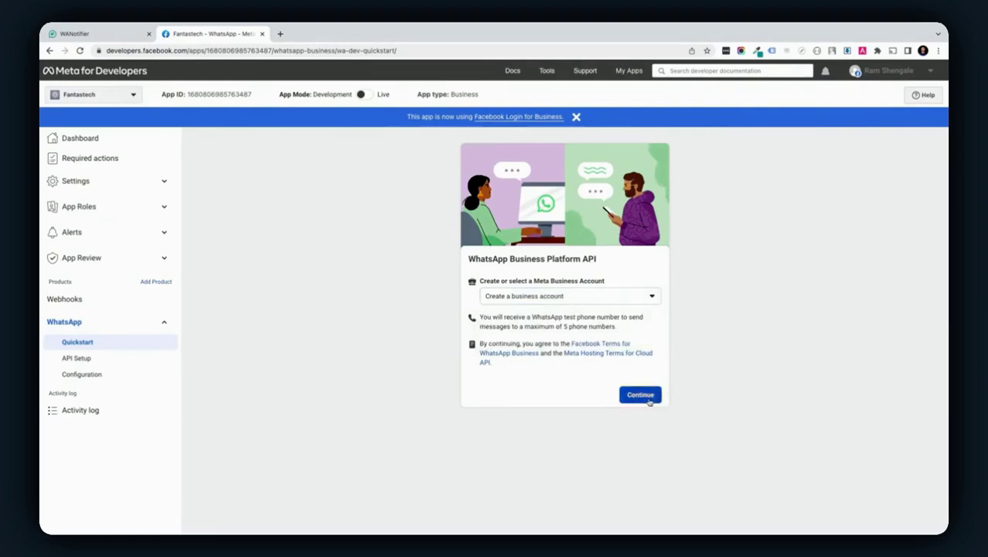
left_click(650, 401)
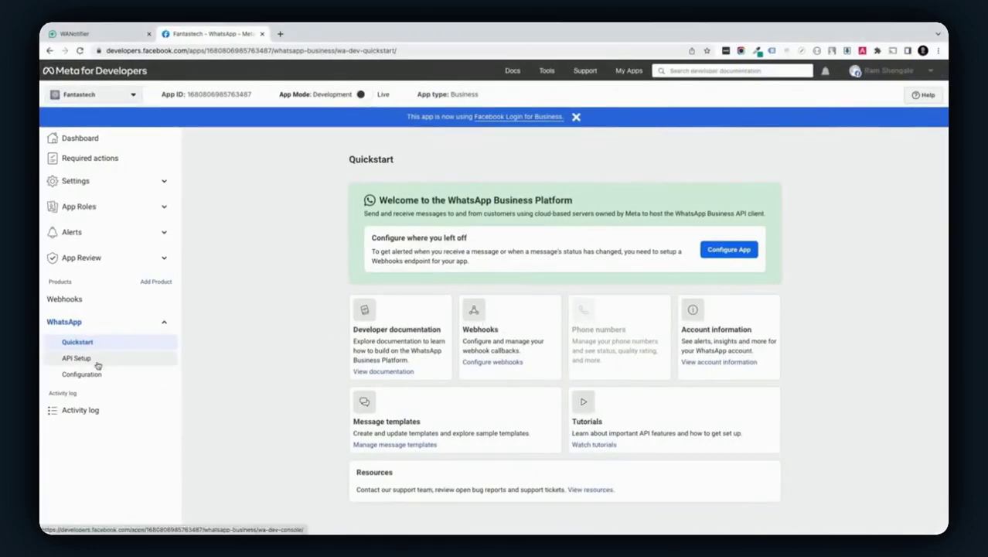
left_click(98, 363)
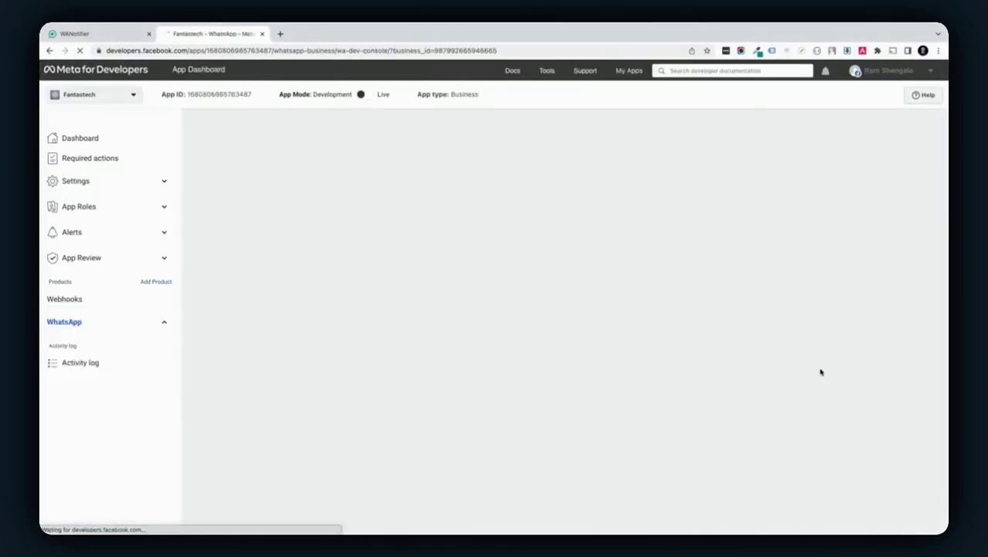
scroll(814, 425, "down", 3)
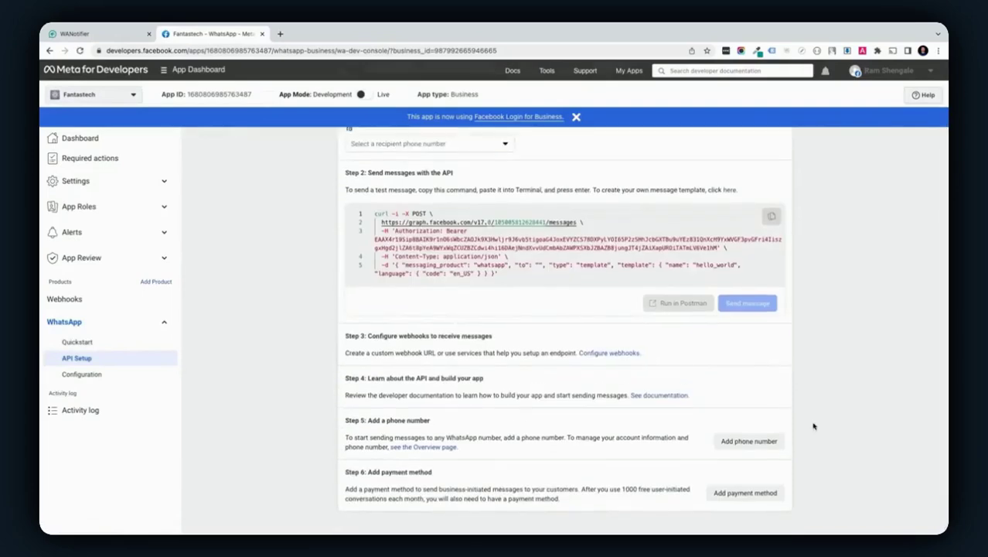
left_click(749, 441)
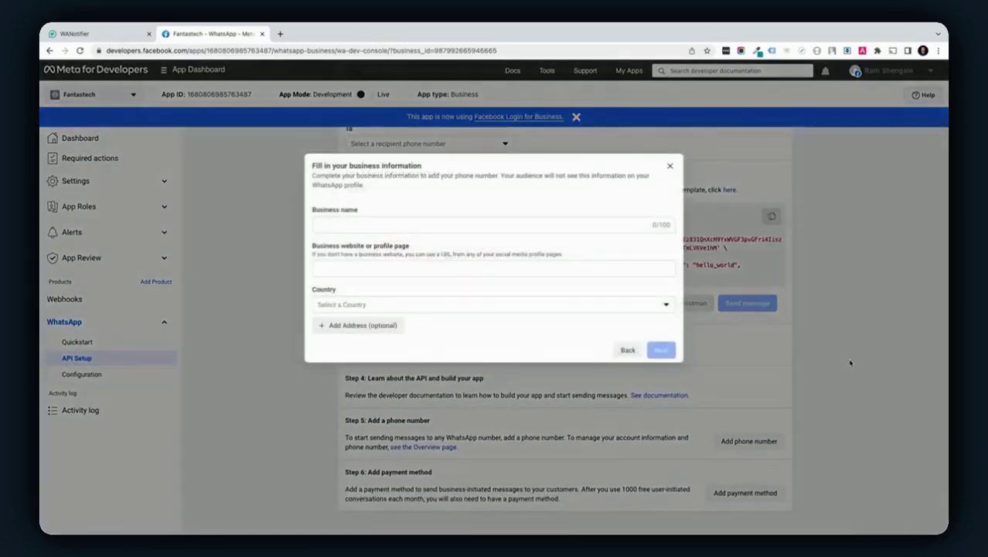
left_click(537, 226)
type("Fantastech Solution")
left_click(496, 267)
type("https://fantastech.co/")
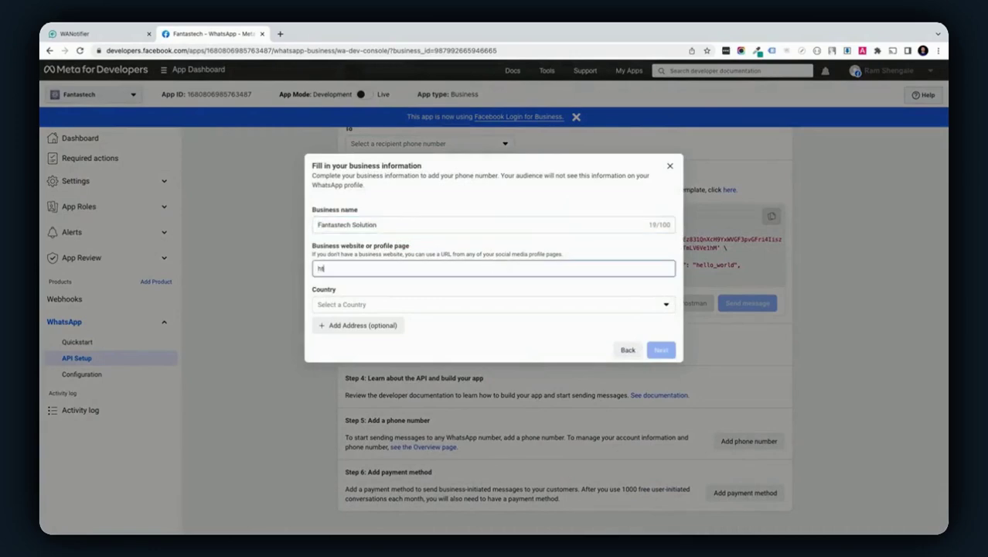
left_click(608, 307)
type("india")
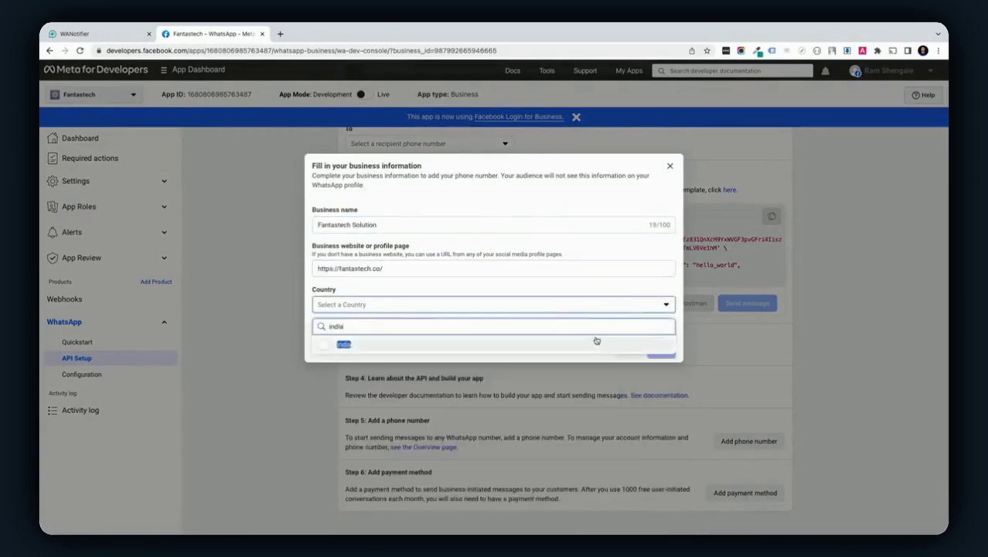
left_click(595, 340)
left_click(661, 350)
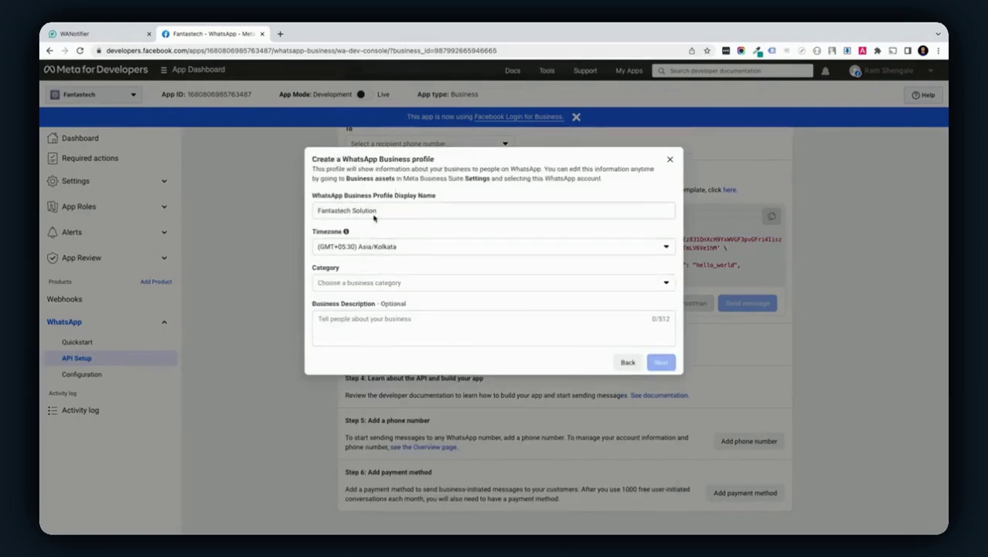
Set the WhatsApp profile display name to Fantastech with business category Other
double_click(367, 210)
key("BackSpace")
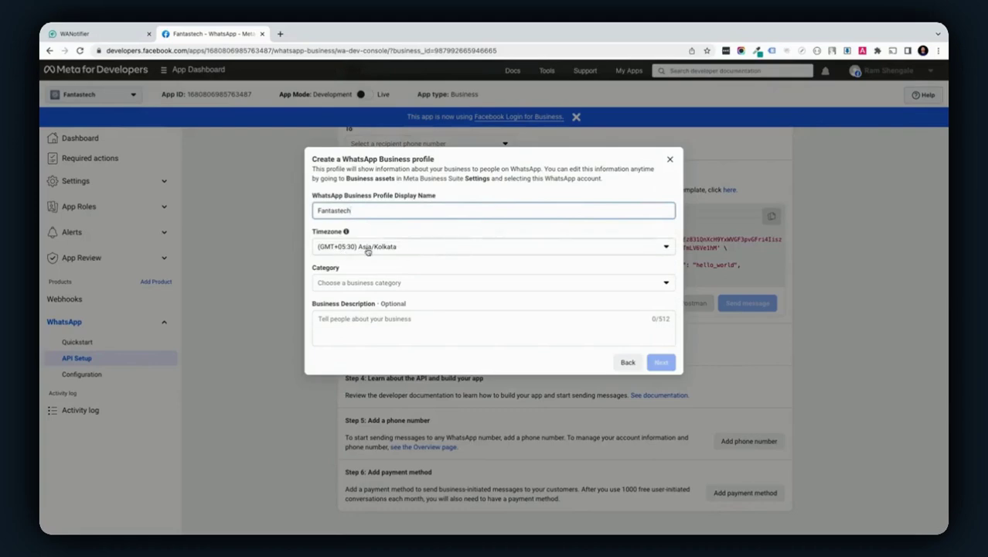
left_click(364, 282)
scroll(399, 409, "down", 3)
left_click(344, 476)
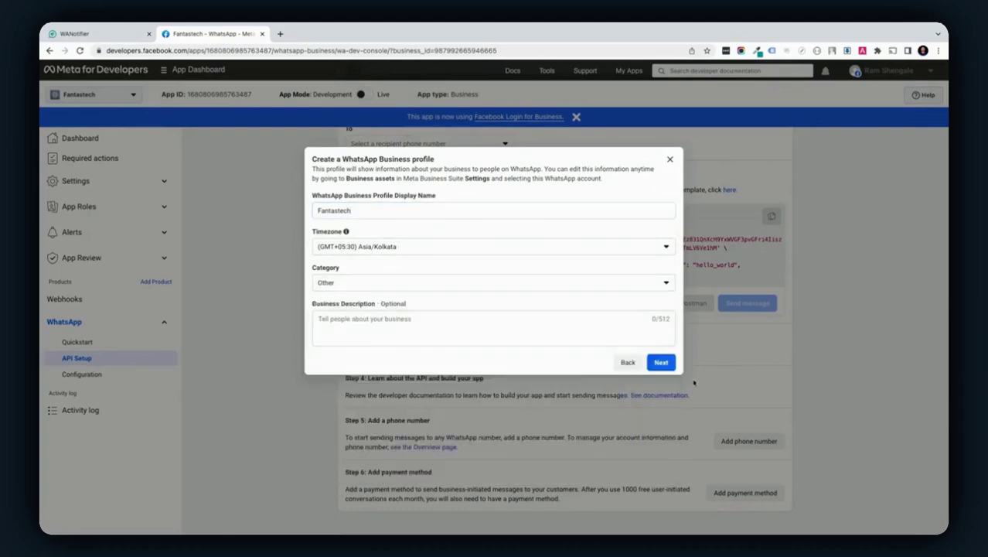
left_click(661, 362)
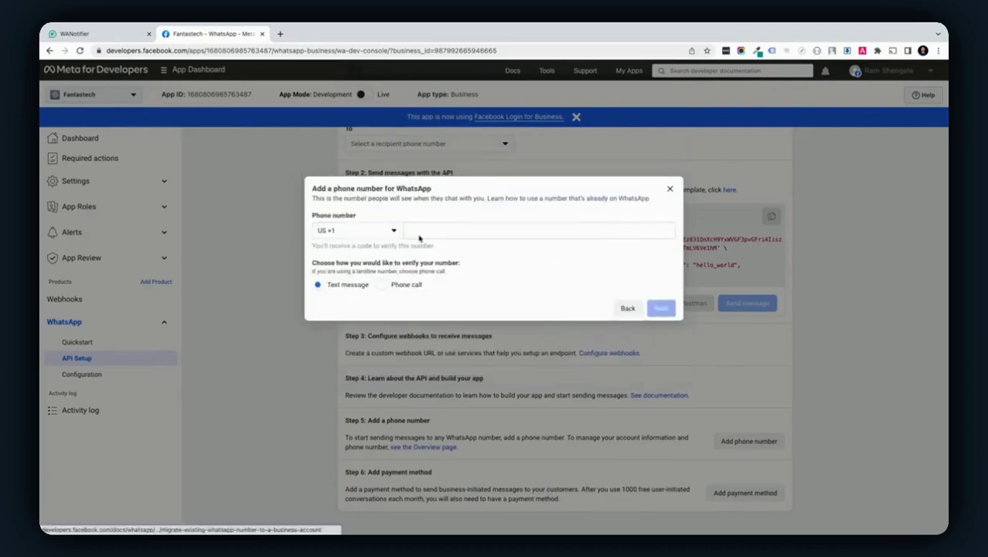
Enter the business's +91 phone number and verify it with the received code
left_click(386, 234)
type("91")
key("Return")
left_click(453, 232)
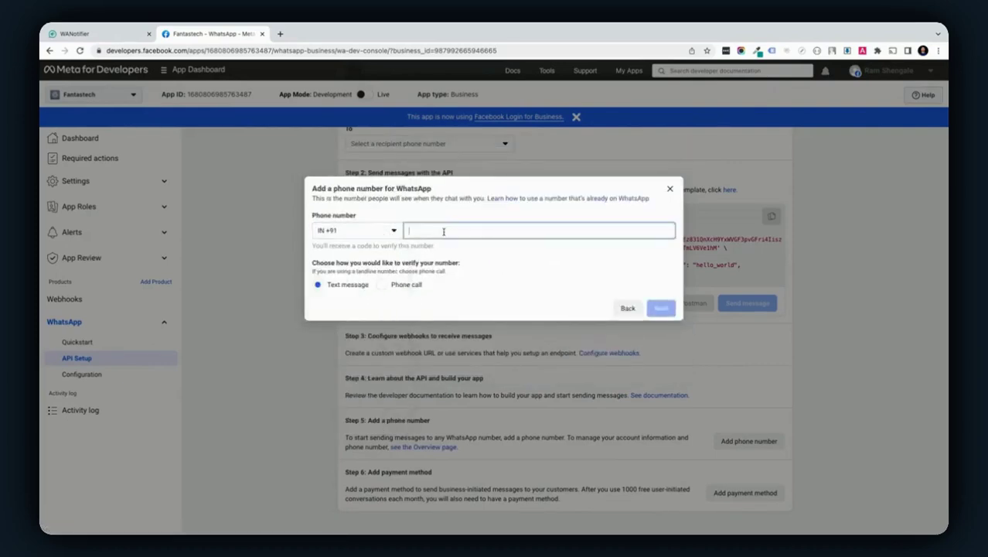
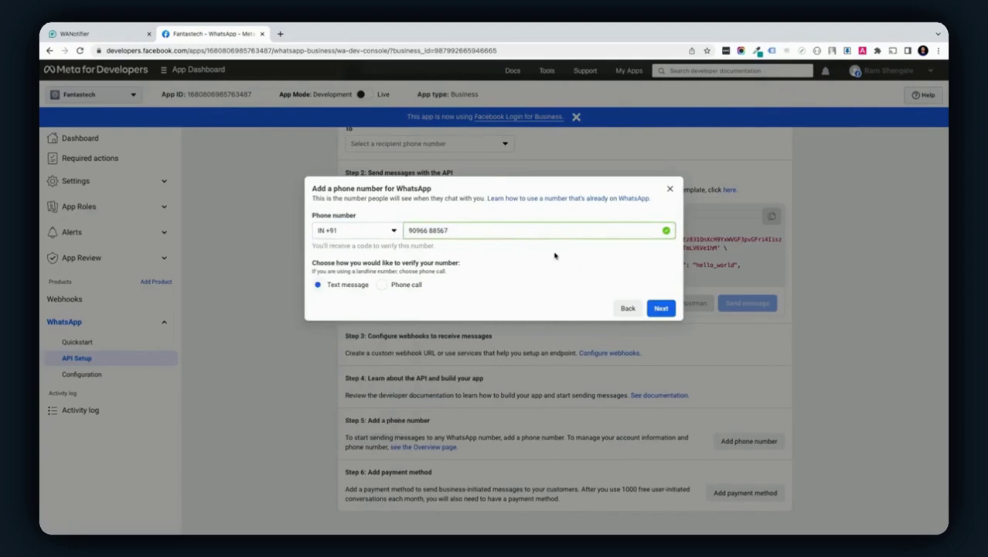
left_click(661, 308)
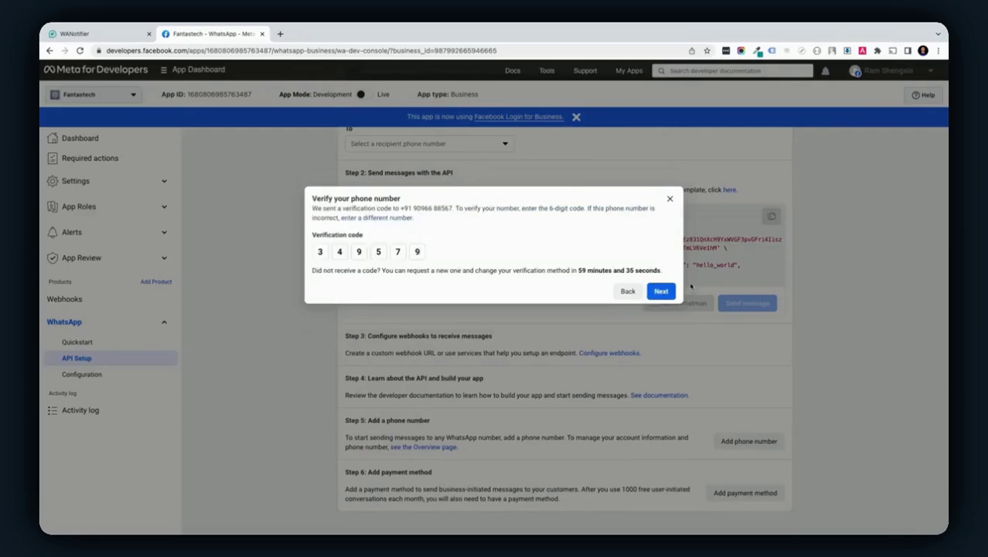
left_click(663, 296)
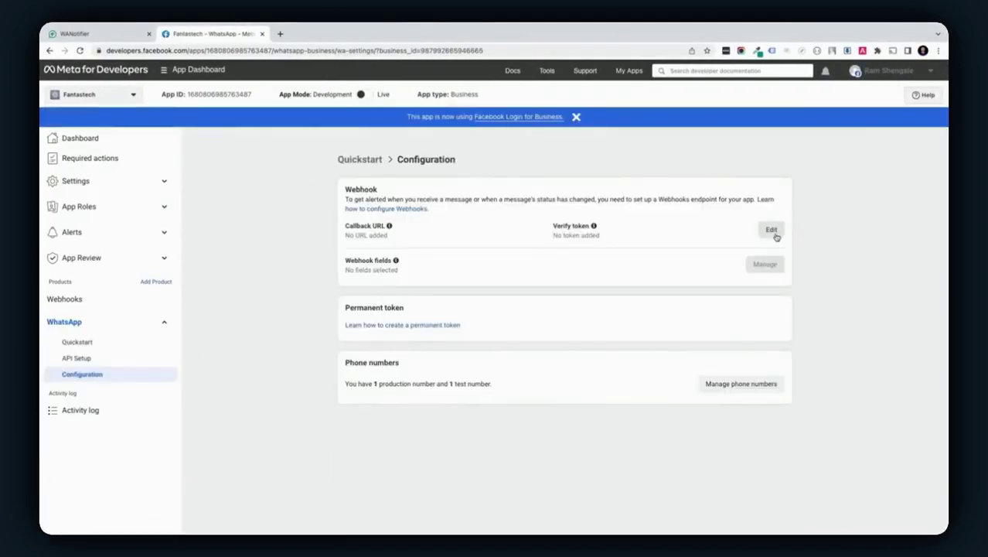
left_click(774, 233)
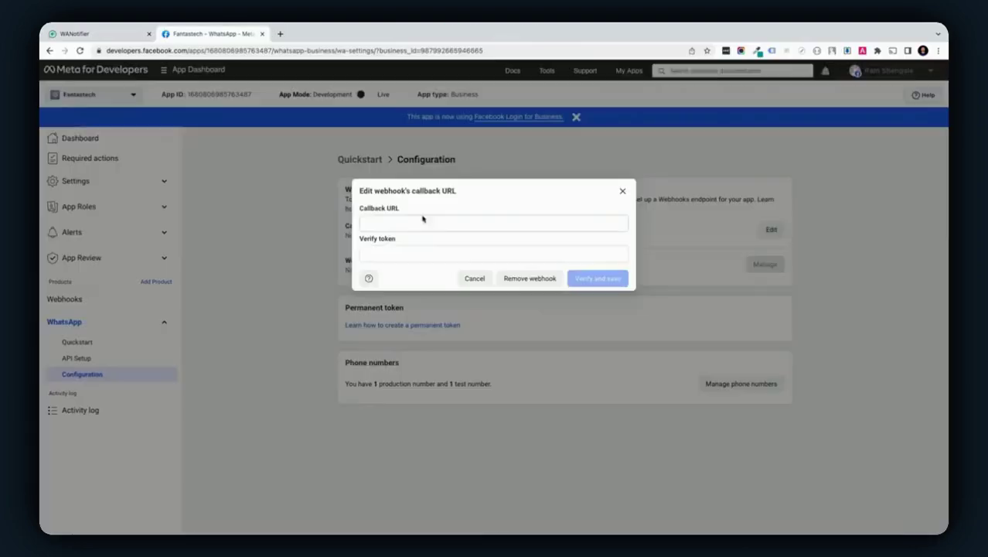
left_click(407, 222)
key("ctrl+v")
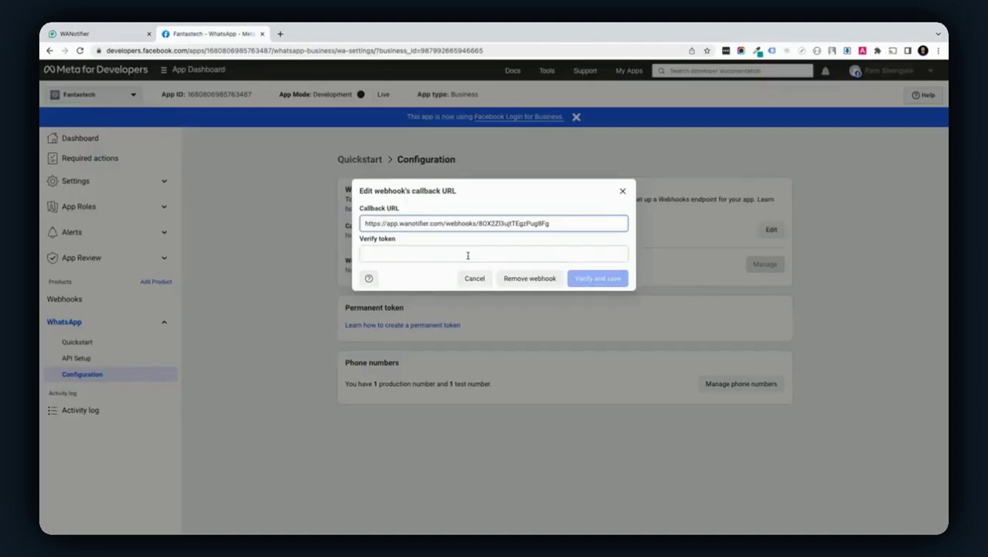
key("Tab")
key("ctrl+v")
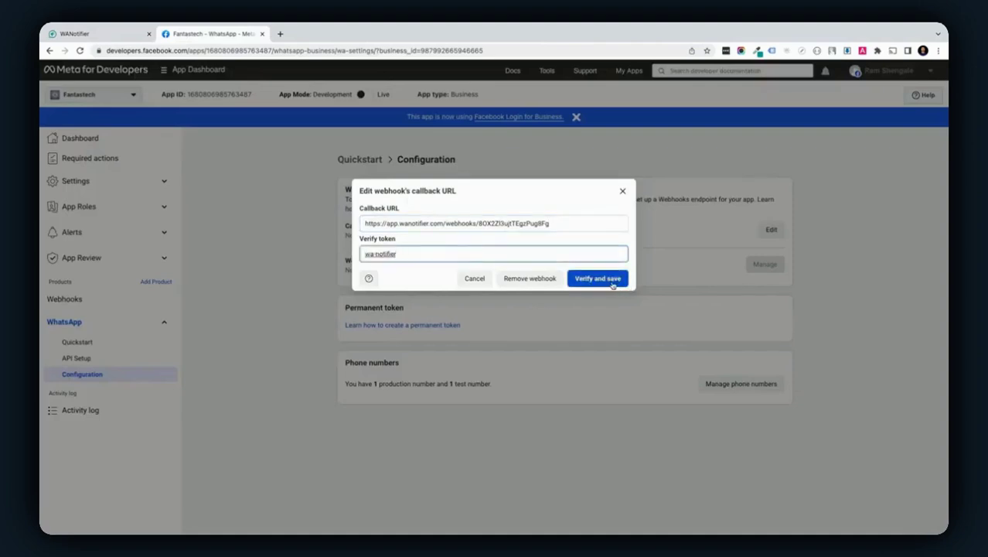
Verify and save the webhook, then subscribe its fields including account_alerts and account_review_update
left_click(598, 278)
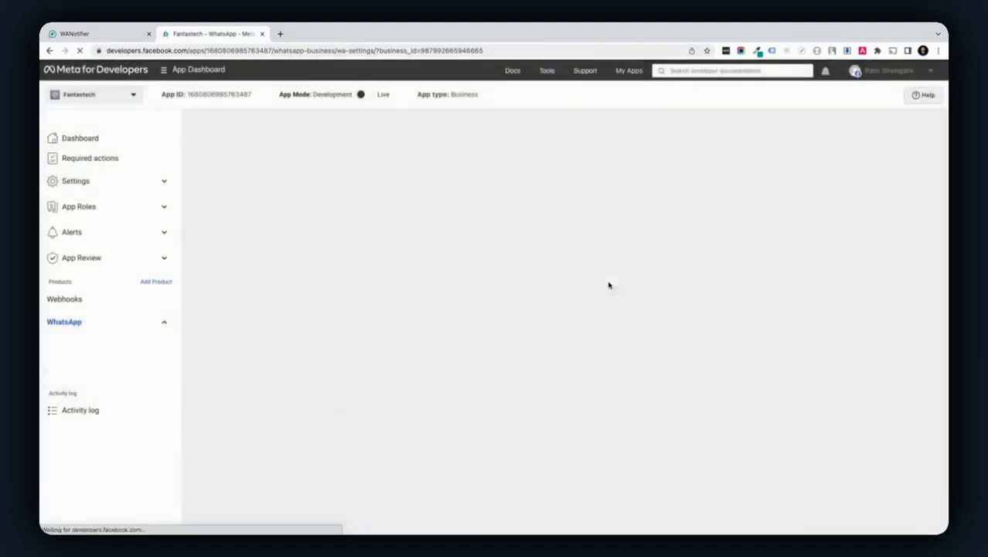
left_click(767, 265)
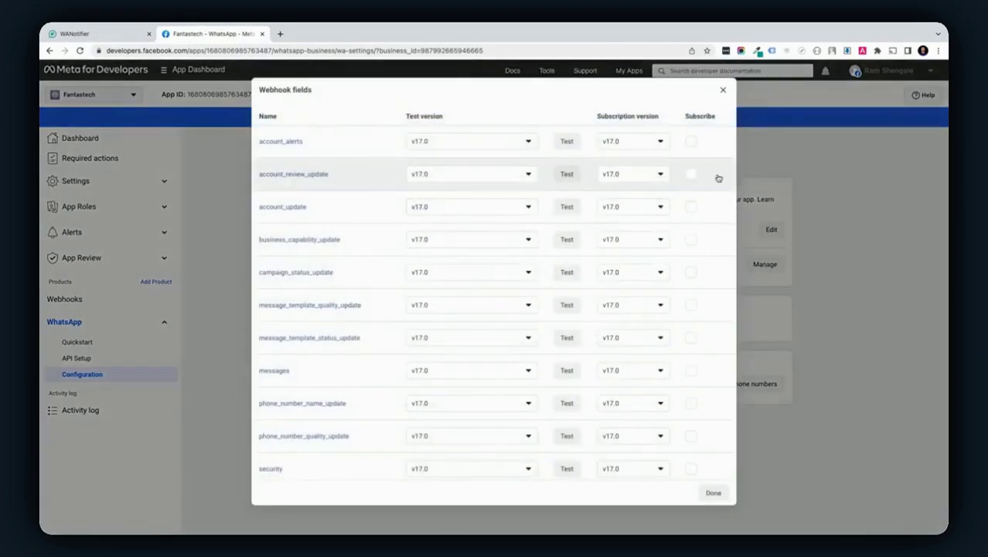
left_click(691, 143)
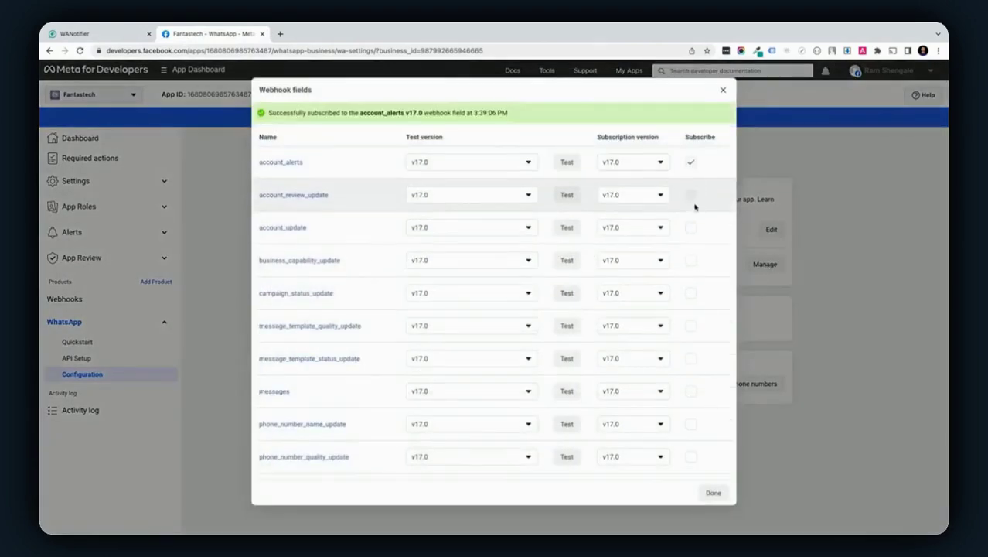
left_click(691, 194)
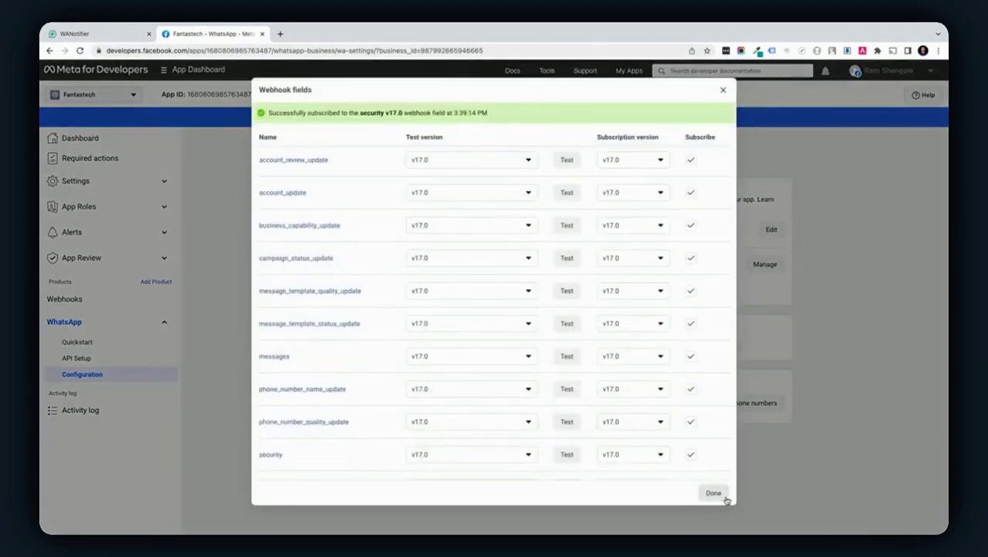
left_click(717, 494)
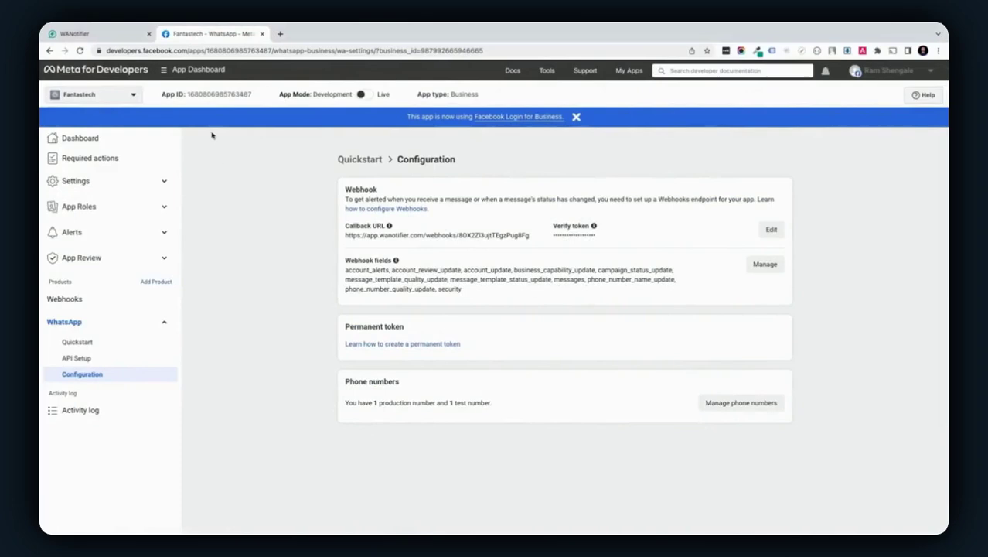
Open Business Settings' System users page and accept the non-discrimination policy to add a user
left_click(189, 76)
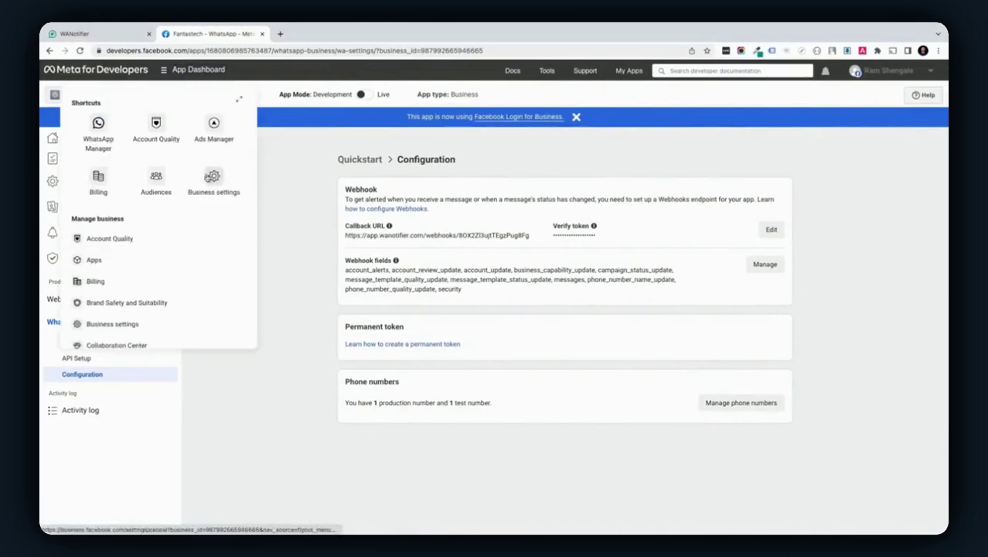
left_click(213, 180)
left_click(164, 194)
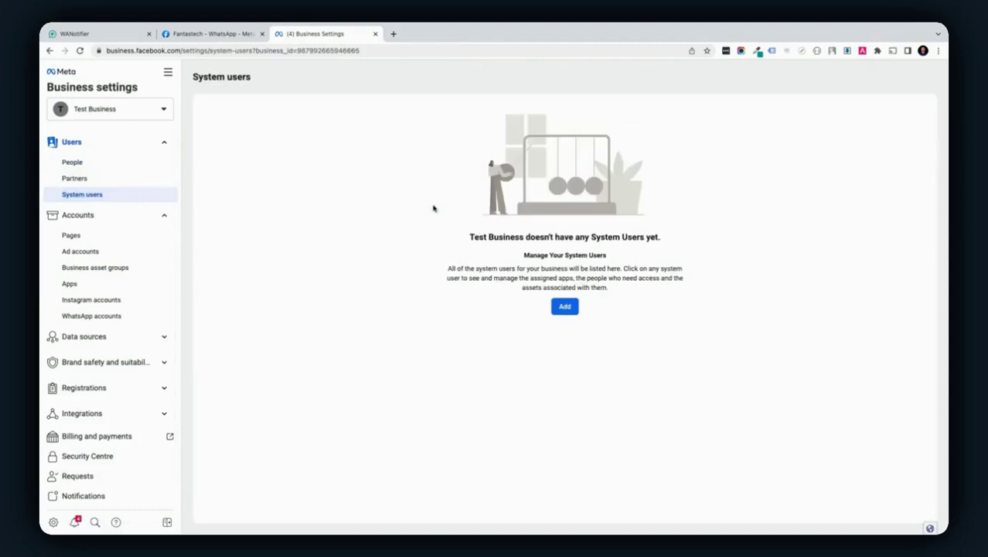
left_click(564, 306)
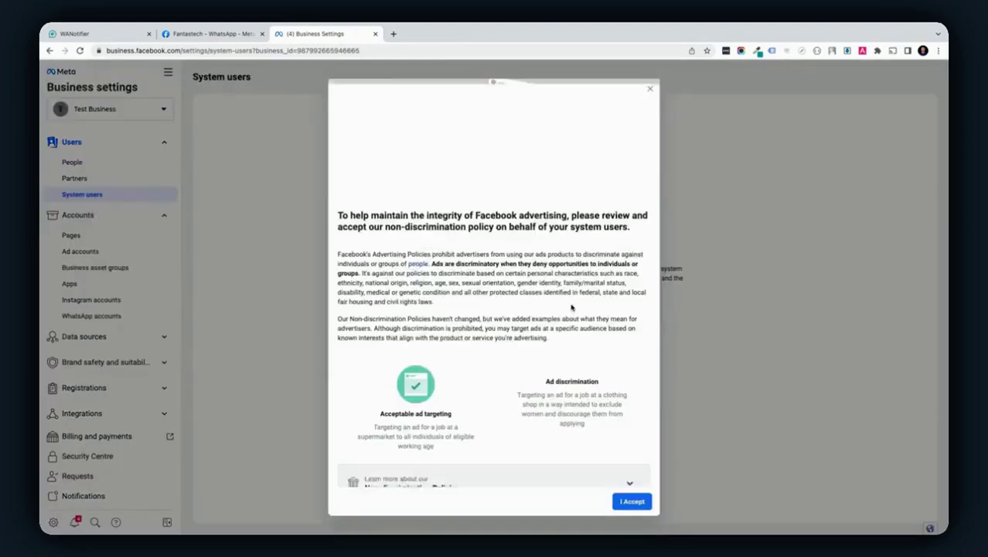
left_click(643, 499)
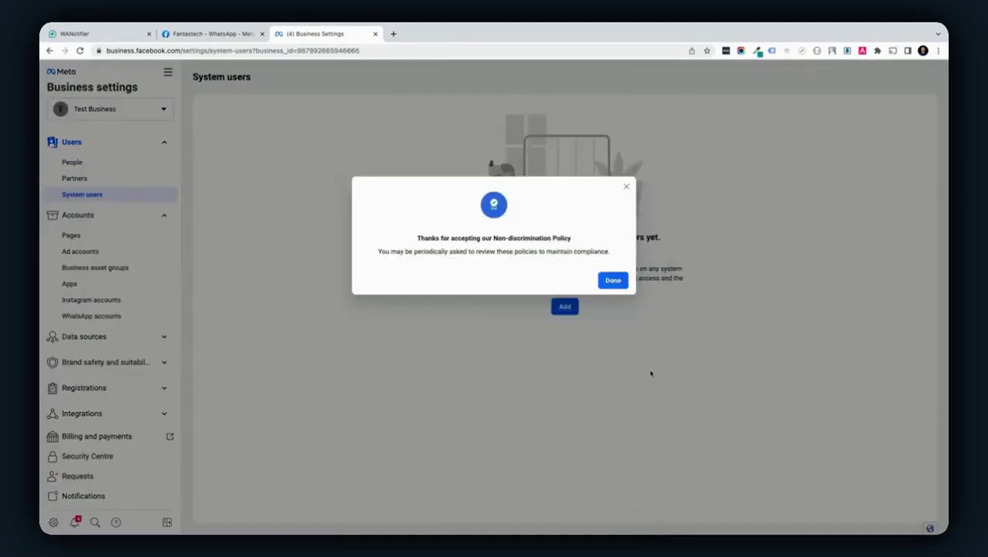
left_click(619, 285)
Create an Admin system user named 'system', re-accepting the policy
left_click(507, 219)
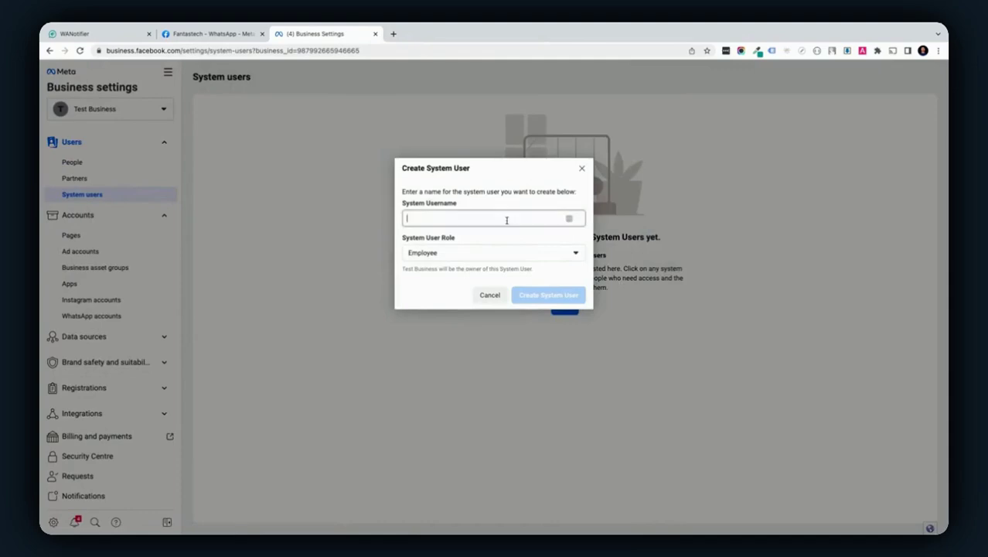
type("system")
left_click(521, 249)
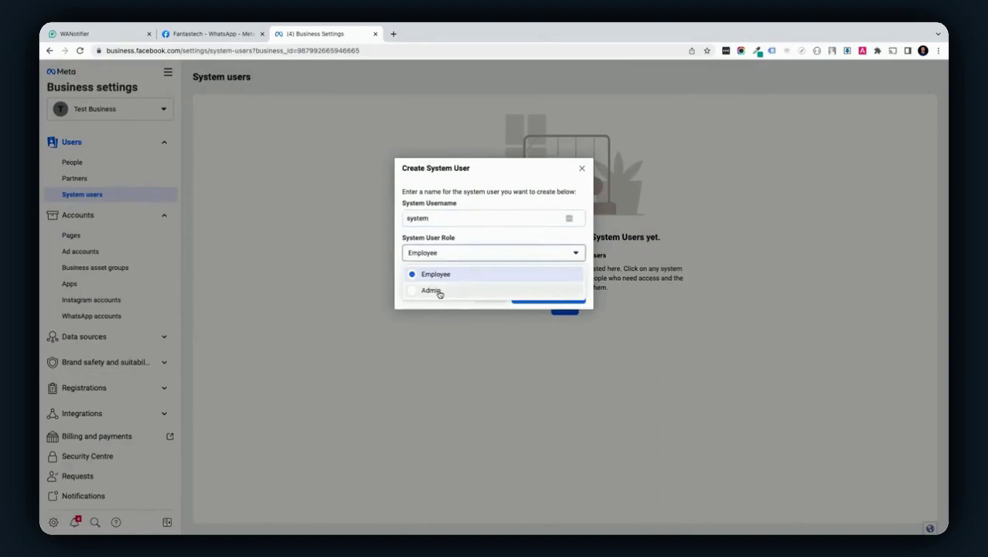
left_click(436, 291)
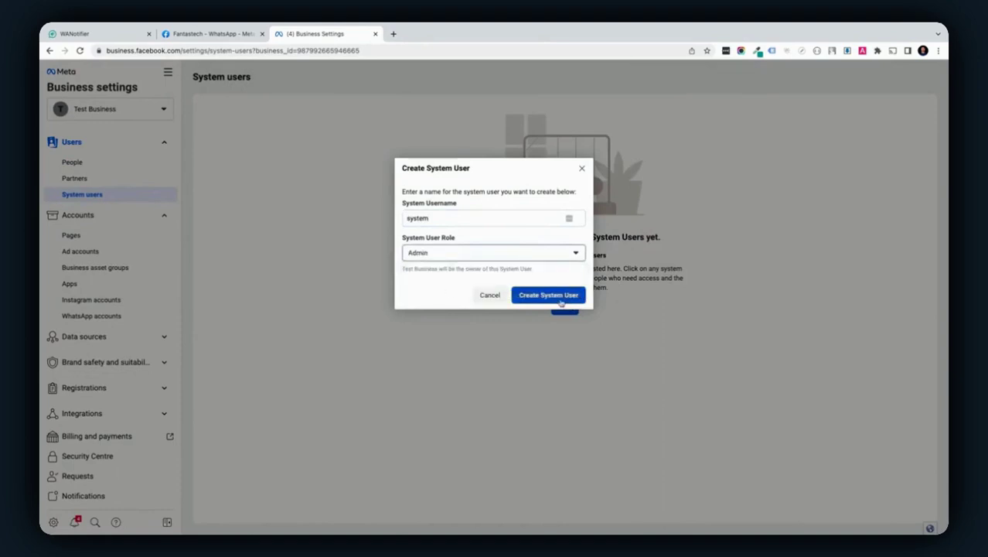
left_click(545, 301)
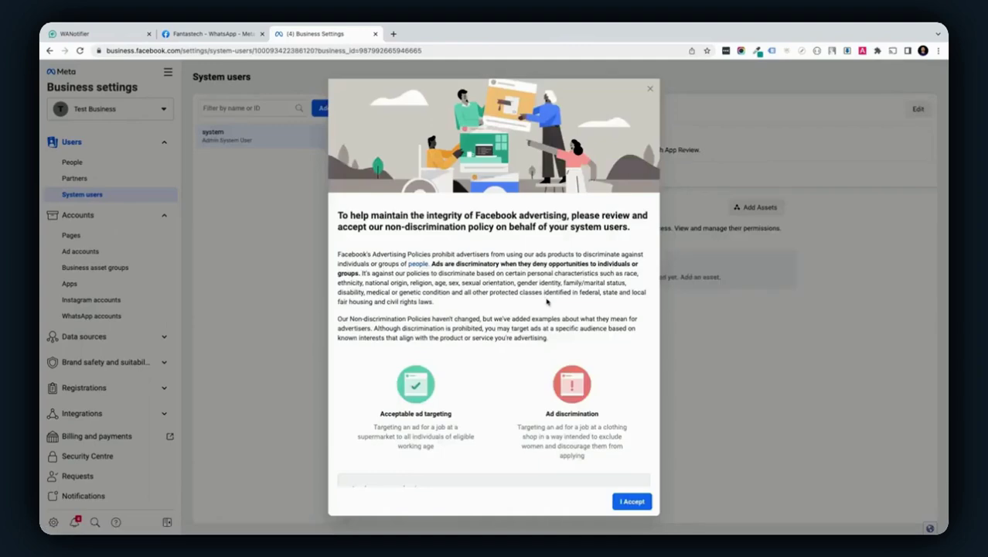
left_click(632, 501)
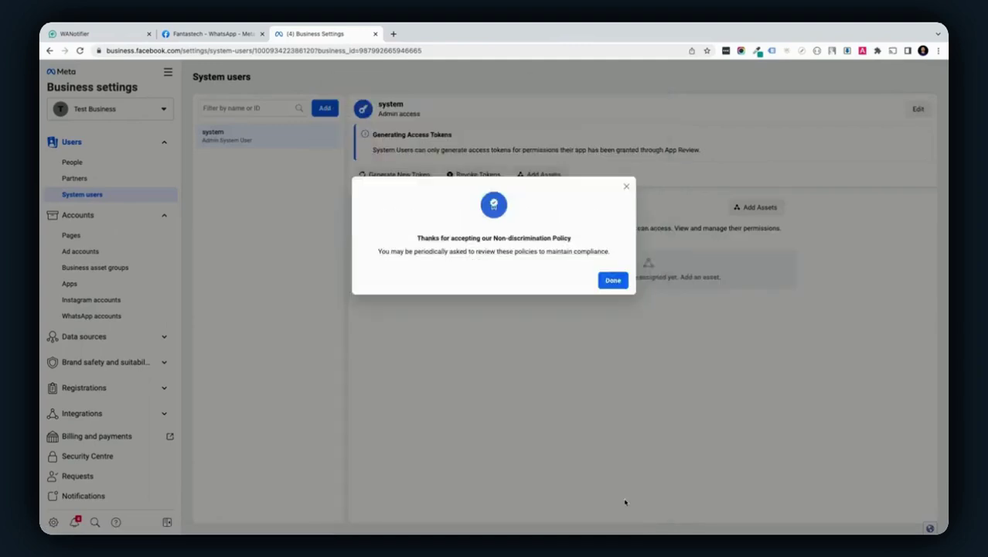
left_click(614, 282)
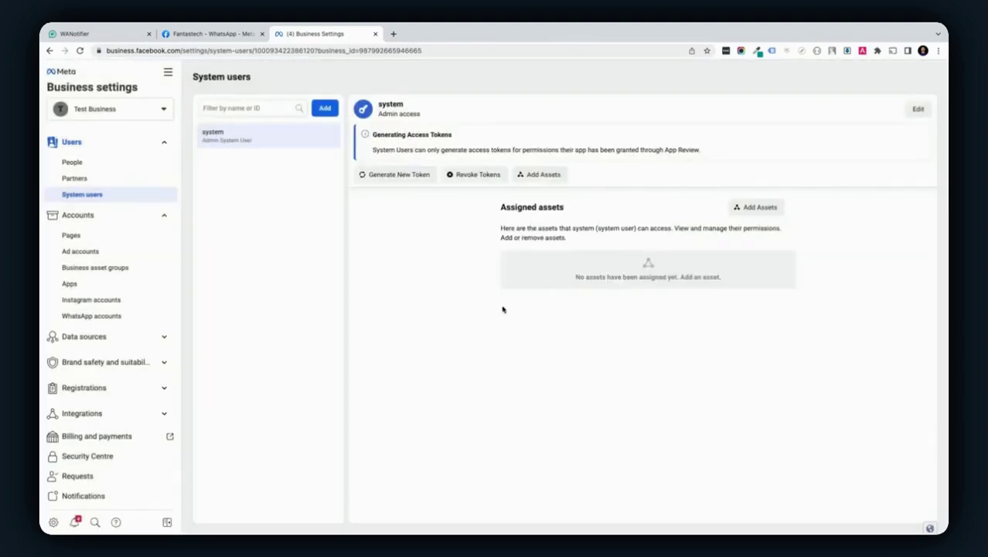
Assign the Fantastech app to the system user with full control
left_click(533, 174)
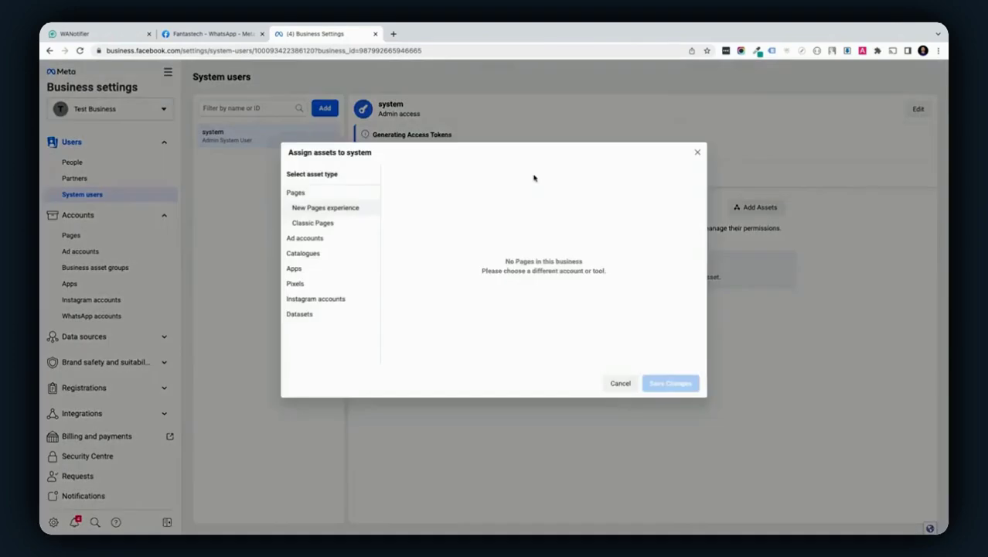
left_click(352, 269)
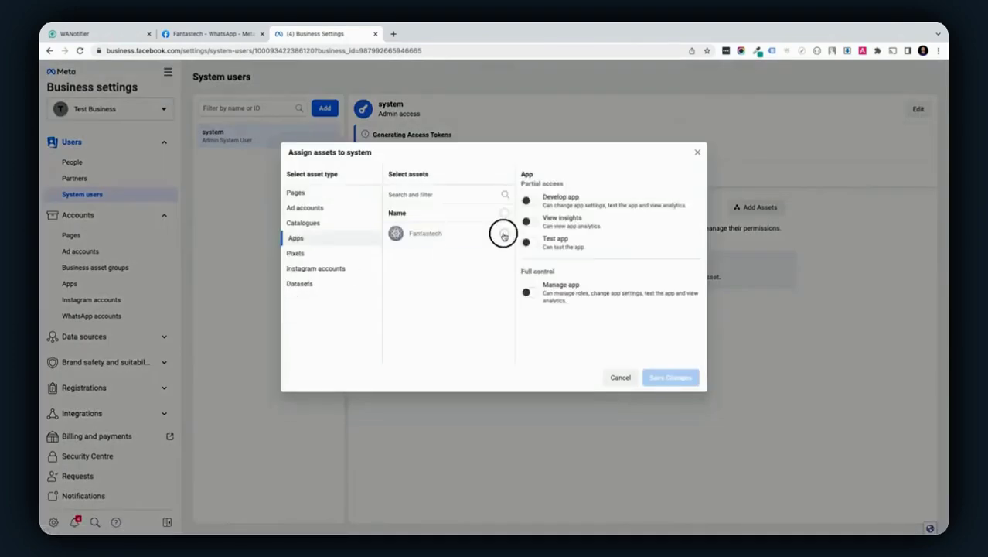
left_click(504, 234)
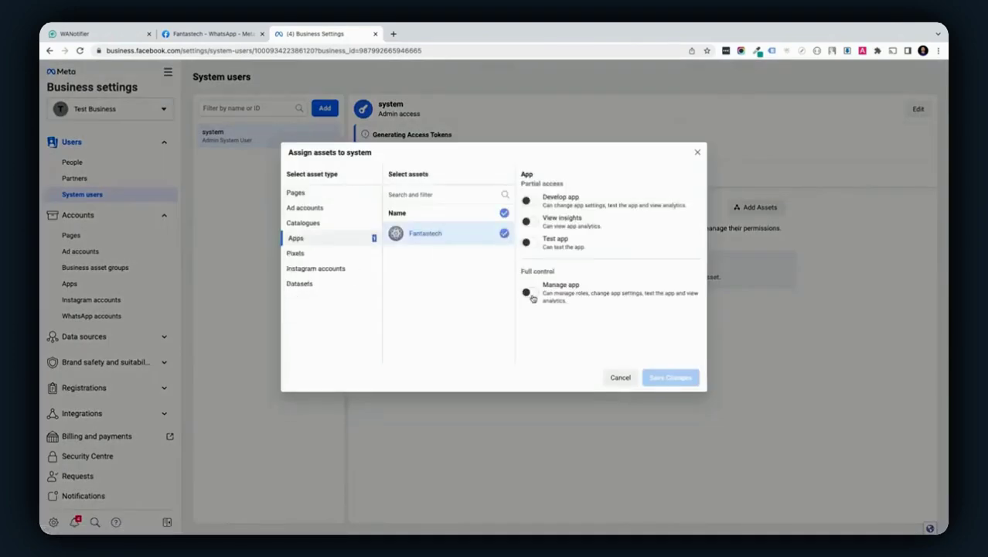
left_click(527, 293)
left_click(668, 378)
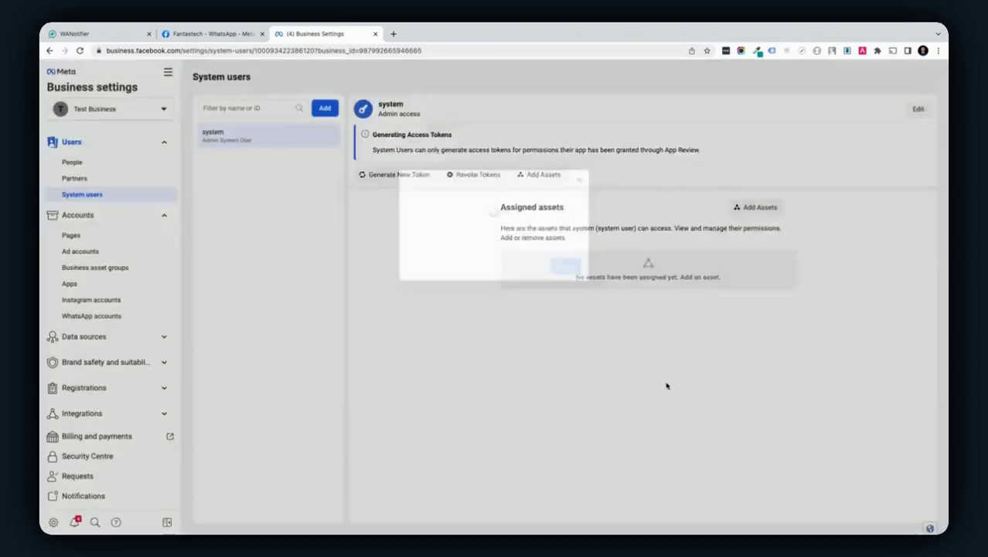
left_click(569, 248)
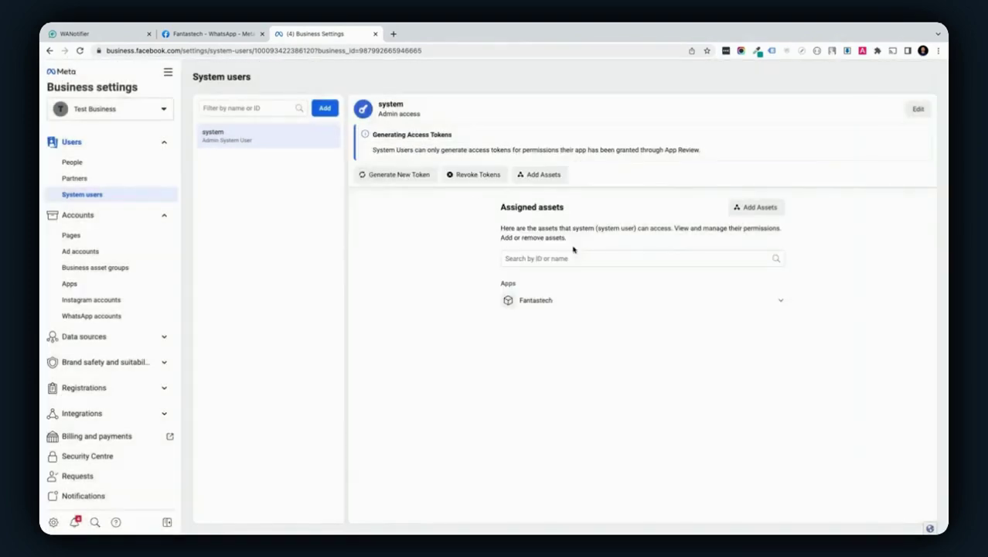
Generate a never-expiring Fantastech token with whatsapp_business_messaging and whatsapp_business_management, and copy it
left_click(414, 179)
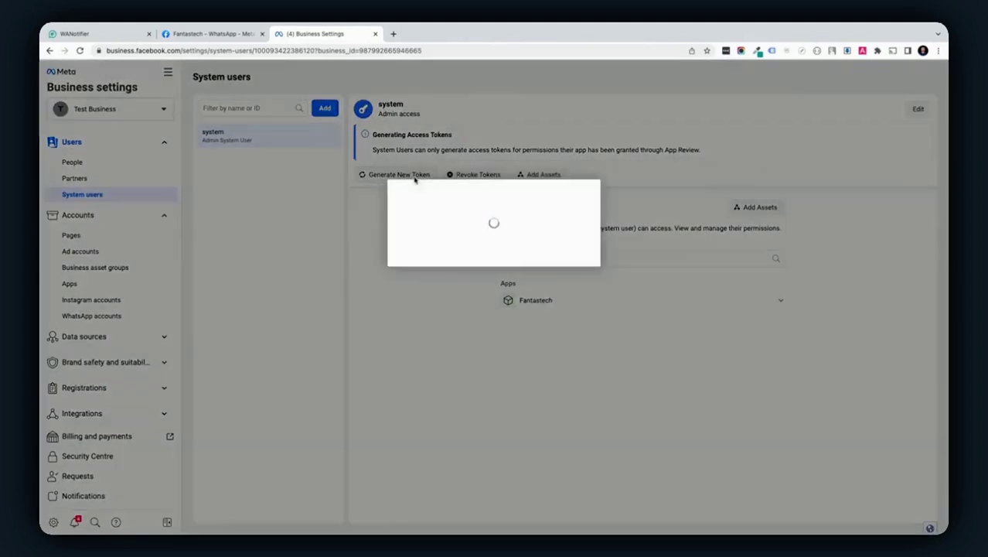
left_click(429, 230)
left_click(430, 250)
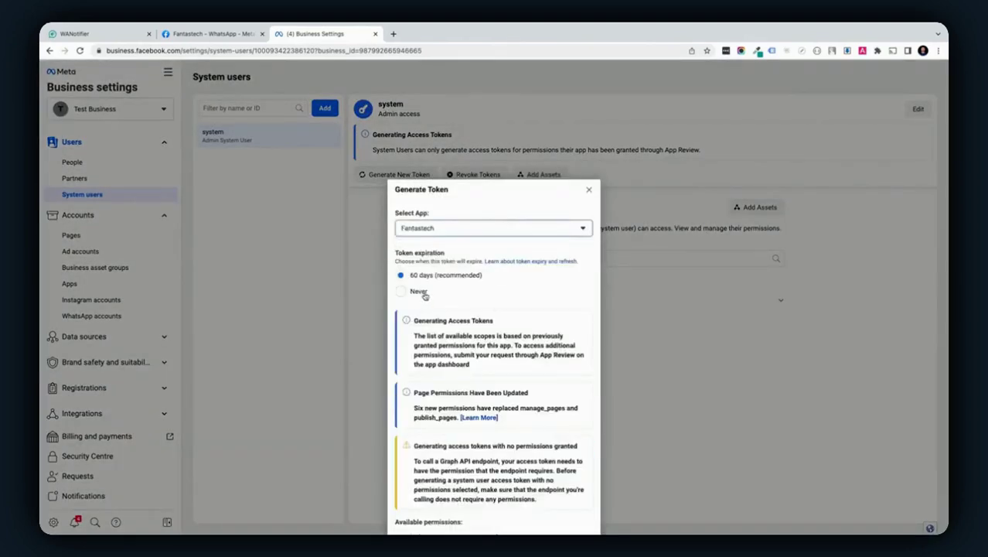
left_click(425, 290)
scroll(530, 306, "down", 10)
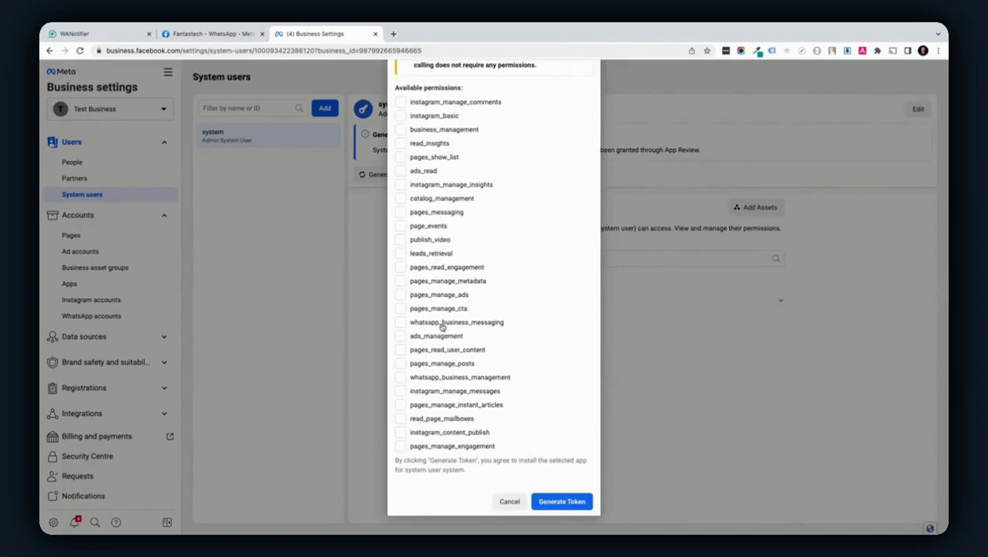
left_click(443, 324)
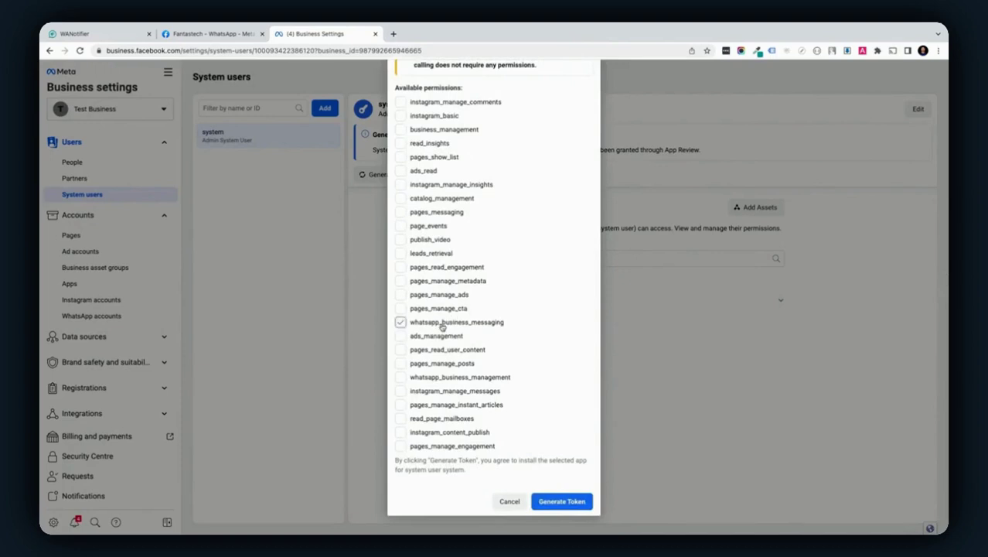
left_click(450, 378)
left_click(560, 503)
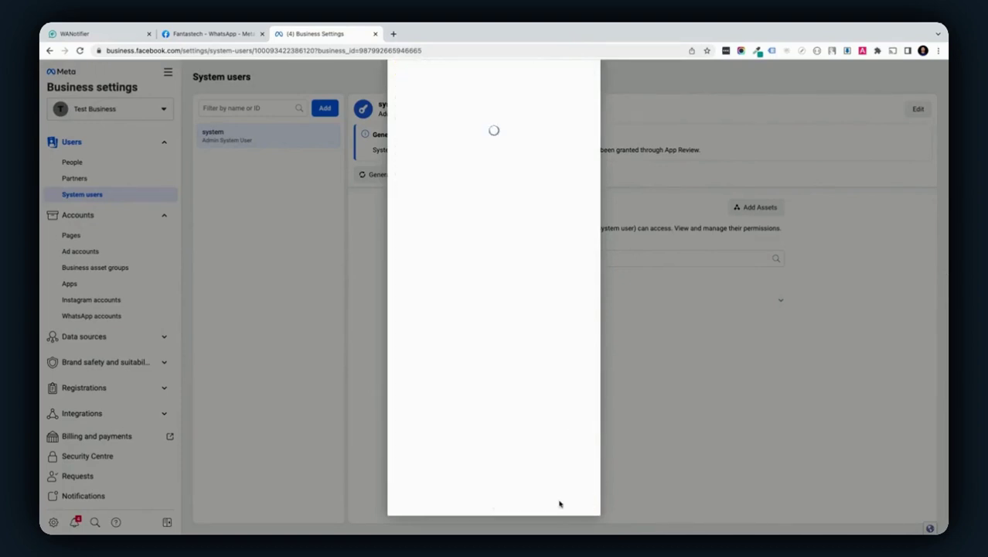
left_click_drag(432, 264, 479, 289)
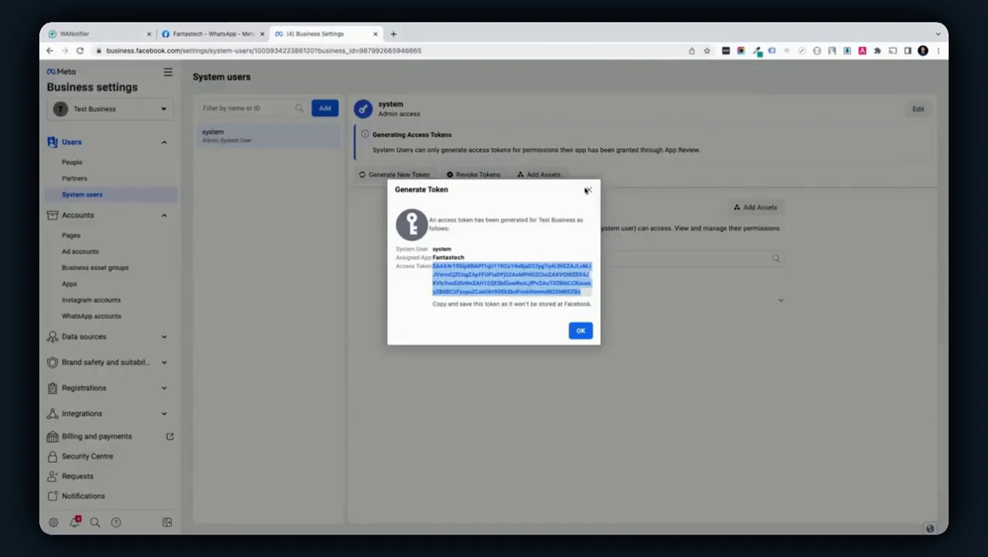
left_click(587, 189)
Add a debit/credit card payment method to the WhatsApp account for India, Indian Rupee, Kolkata time
left_click(124, 320)
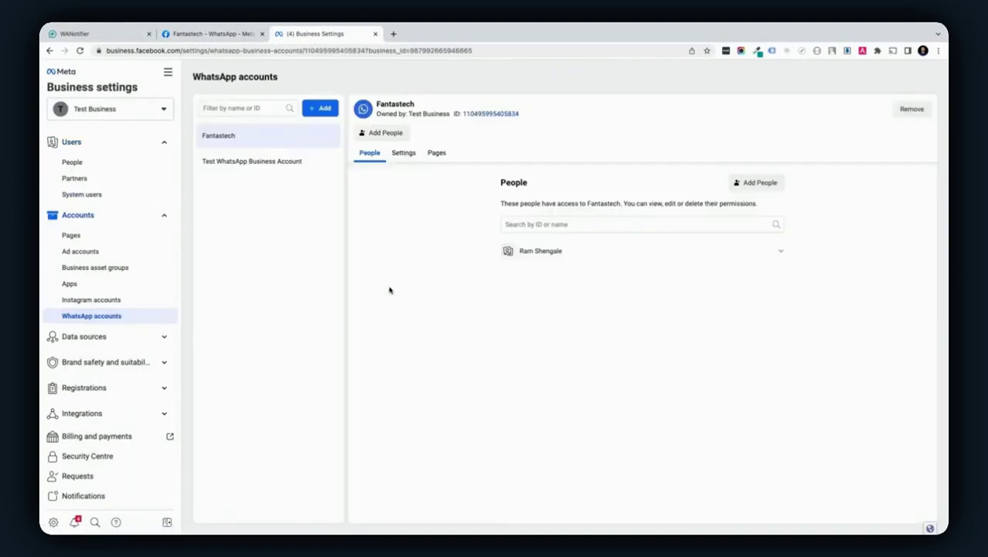
left_click(402, 155)
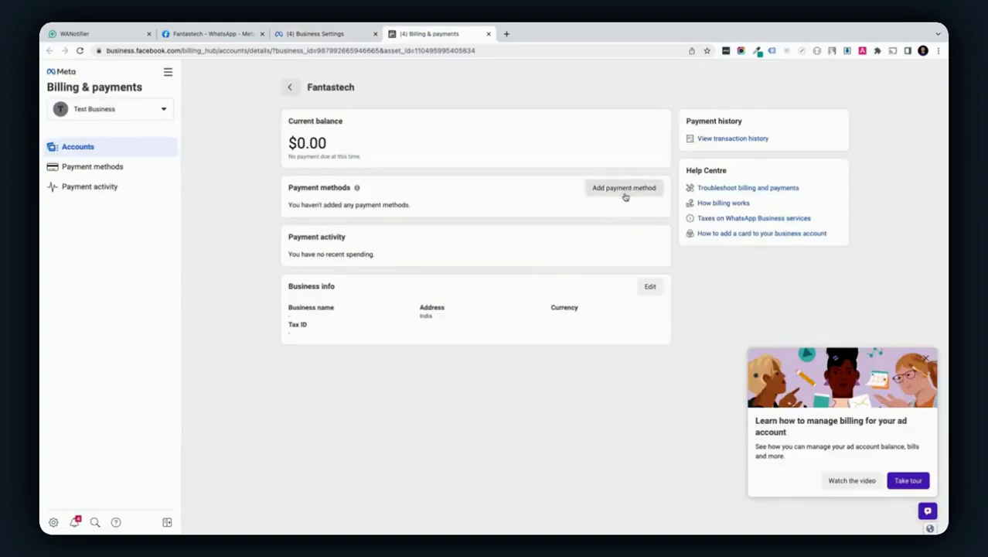
left_click(626, 191)
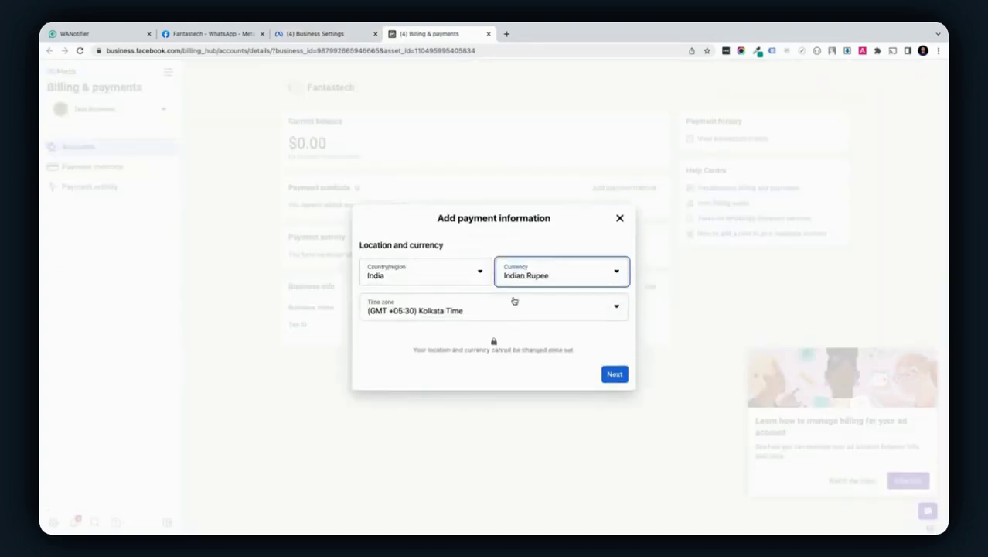
left_click(615, 374)
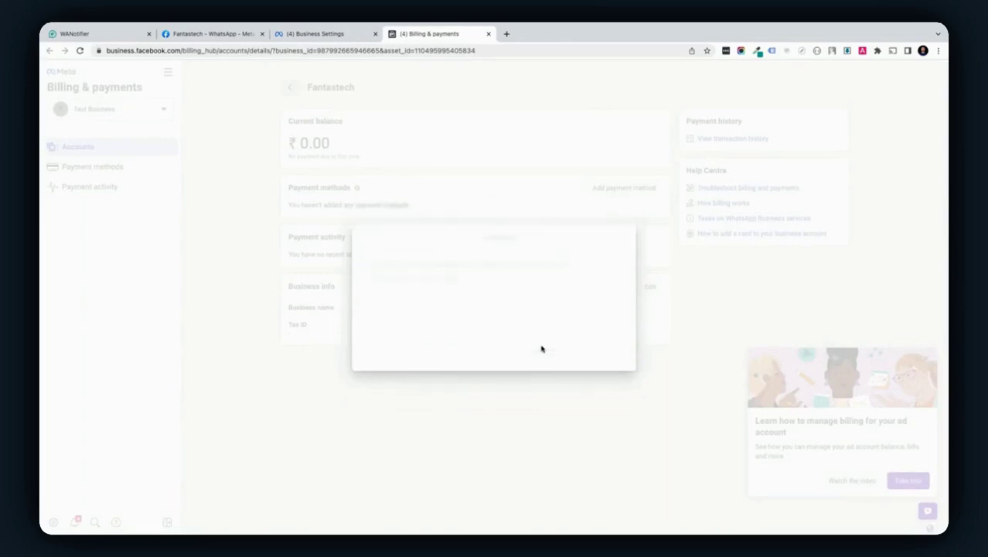
left_click(612, 351)
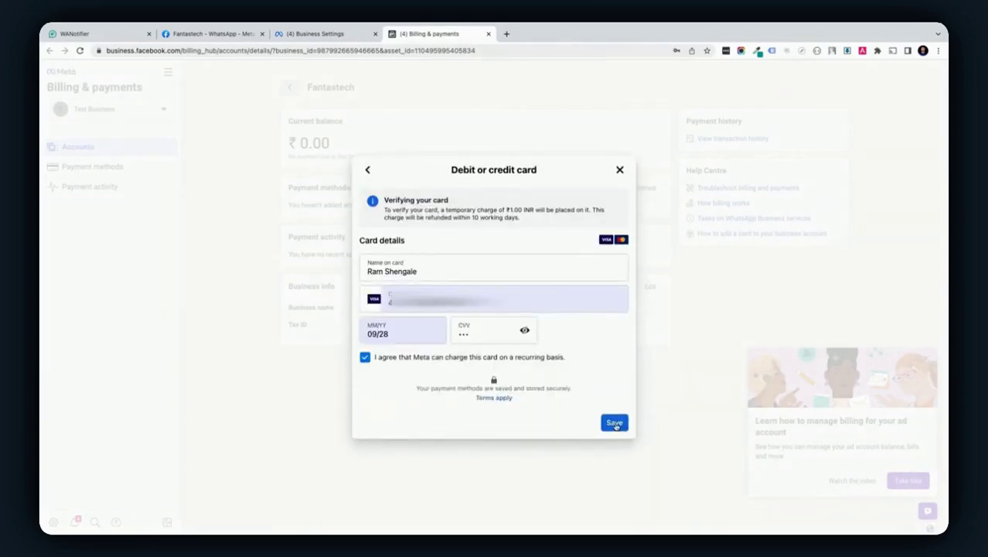
left_click(615, 422)
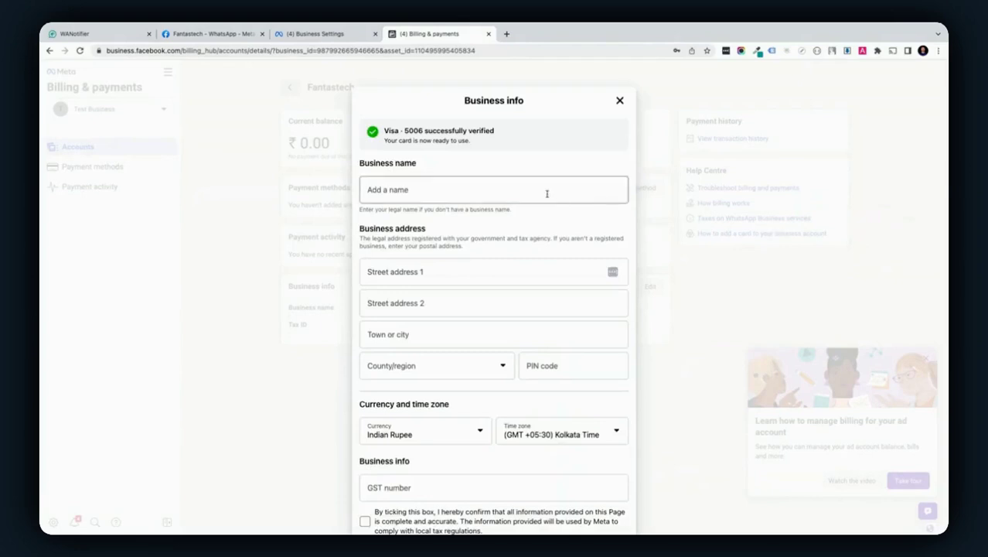
Save the business billing information with business name Fantastech
left_click(546, 194)
type("Fantastech")
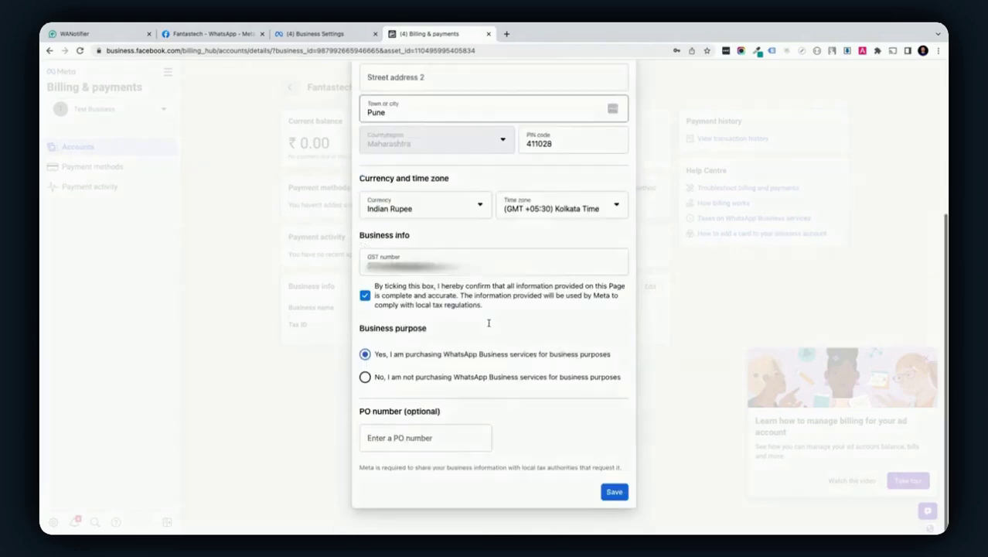
left_click(614, 492)
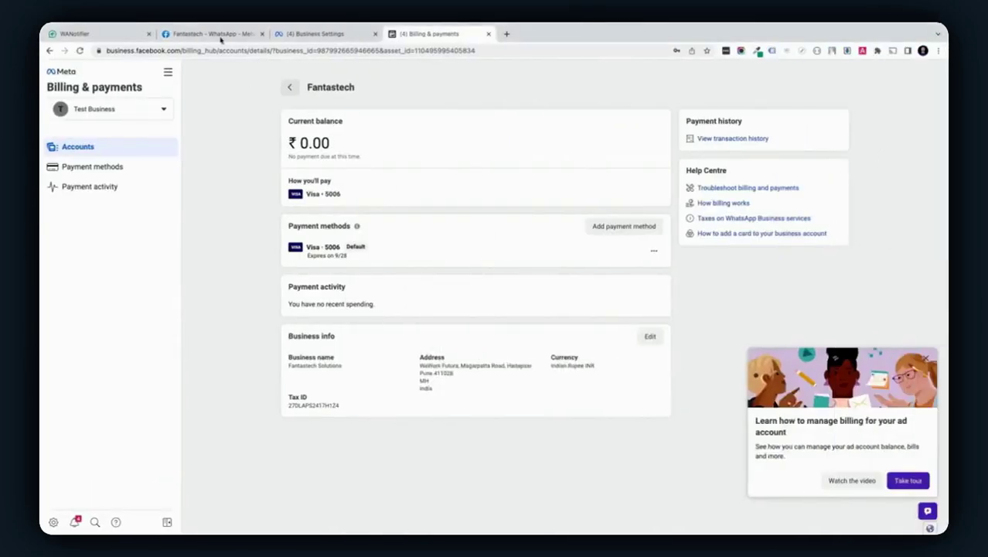
left_click(210, 34)
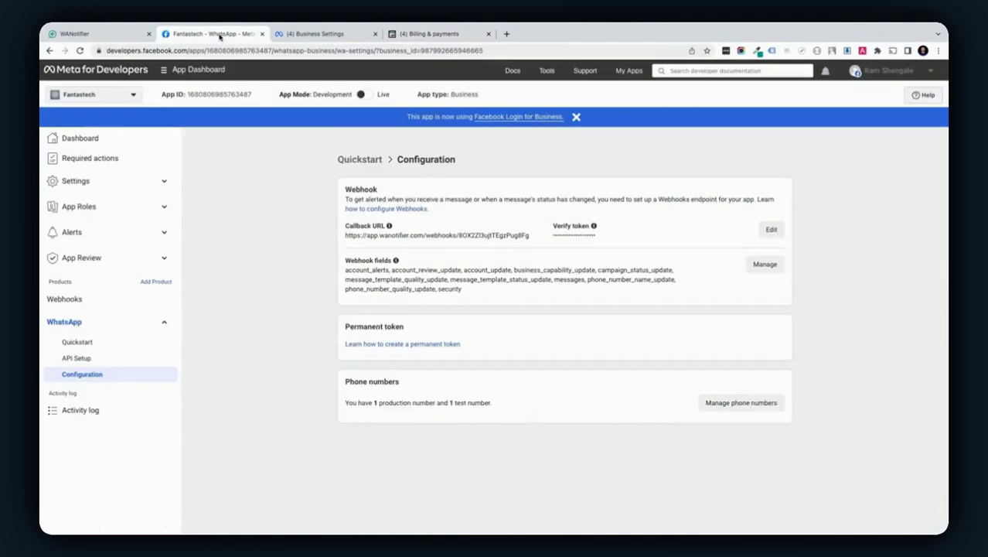
left_click(361, 94)
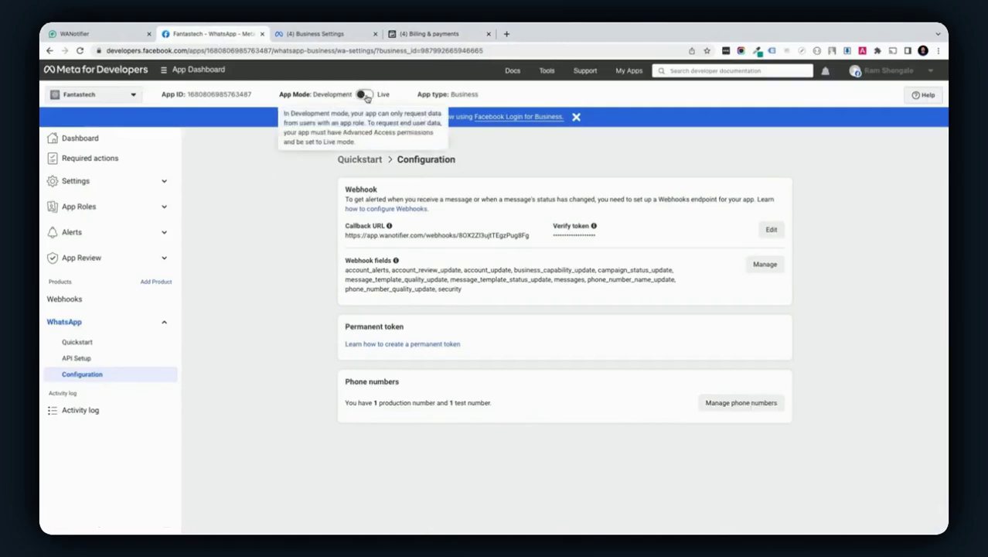
left_click(544, 242)
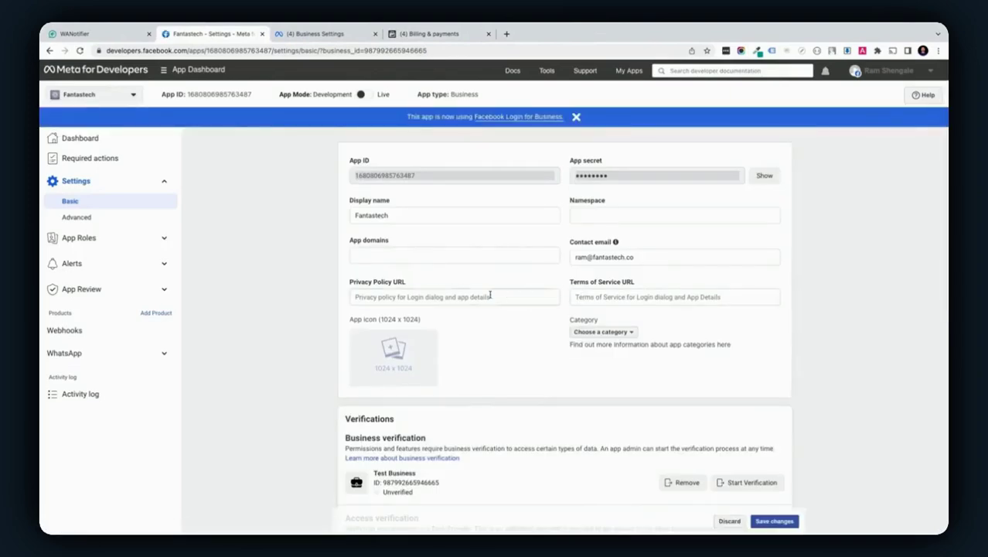
left_click(491, 296)
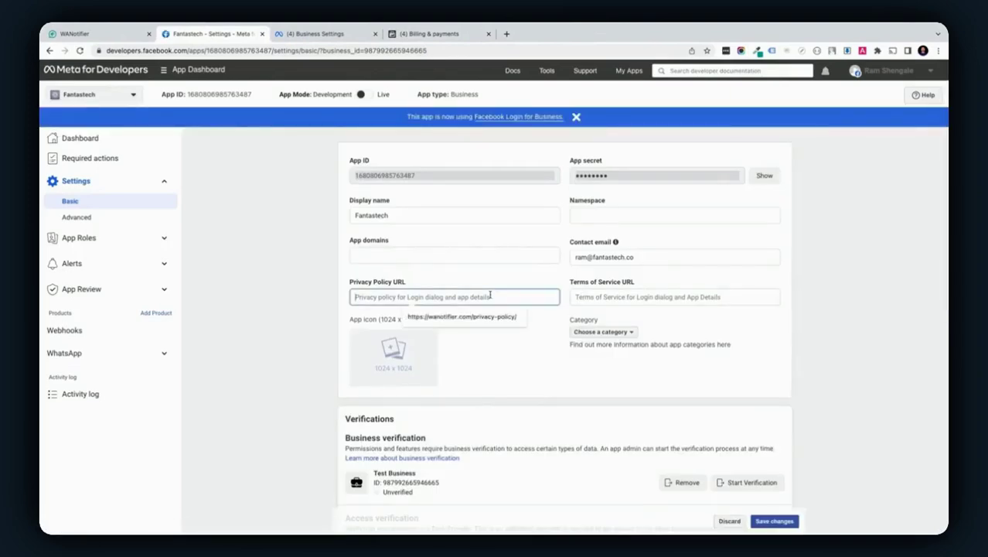
type("https://fantastech.co/privacy-policy/")
left_click(570, 357)
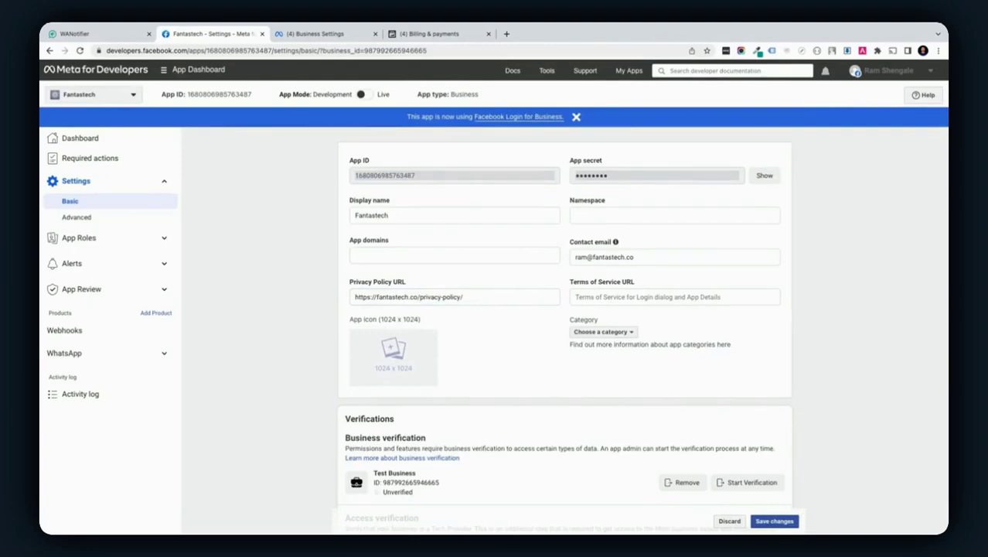
left_click(774, 521)
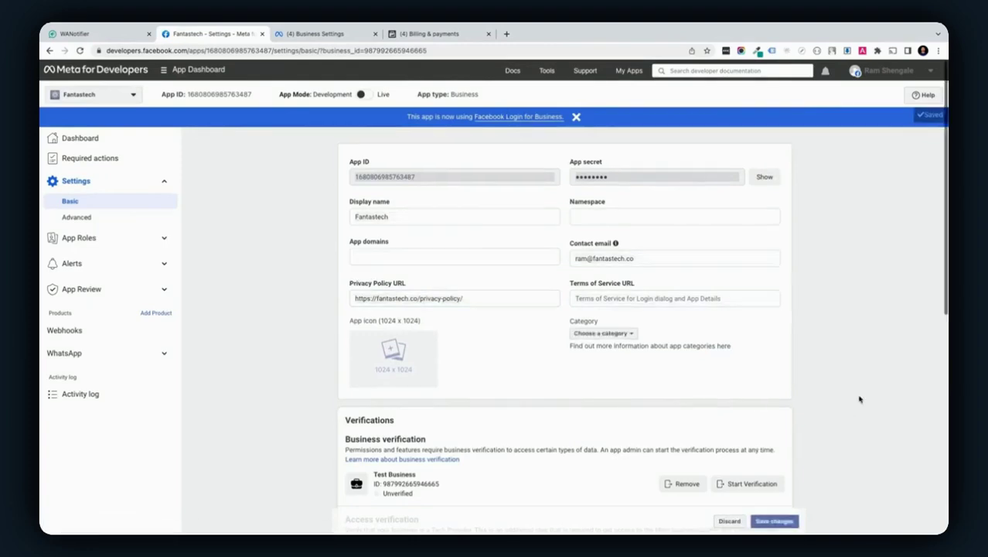
left_click(361, 94)
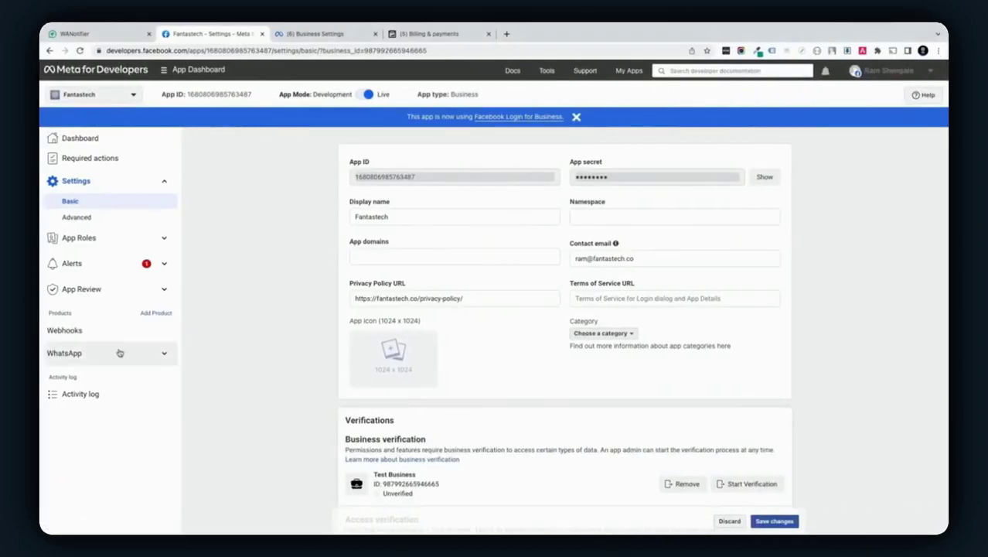
left_click(114, 353)
On API Setup, copy the phone number ID and the WhatsApp Business Account ID
left_click(114, 389)
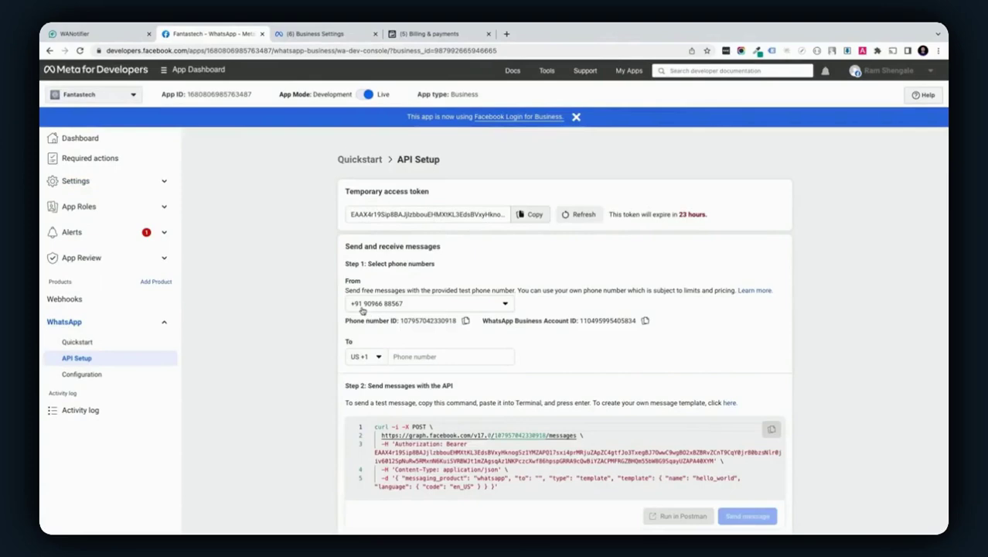
left_click(465, 322)
left_click(646, 321)
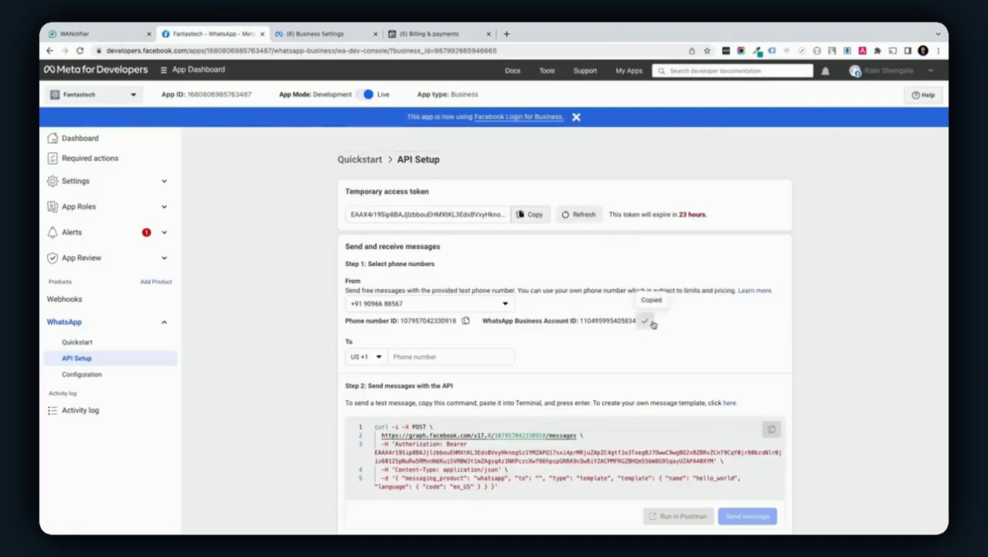